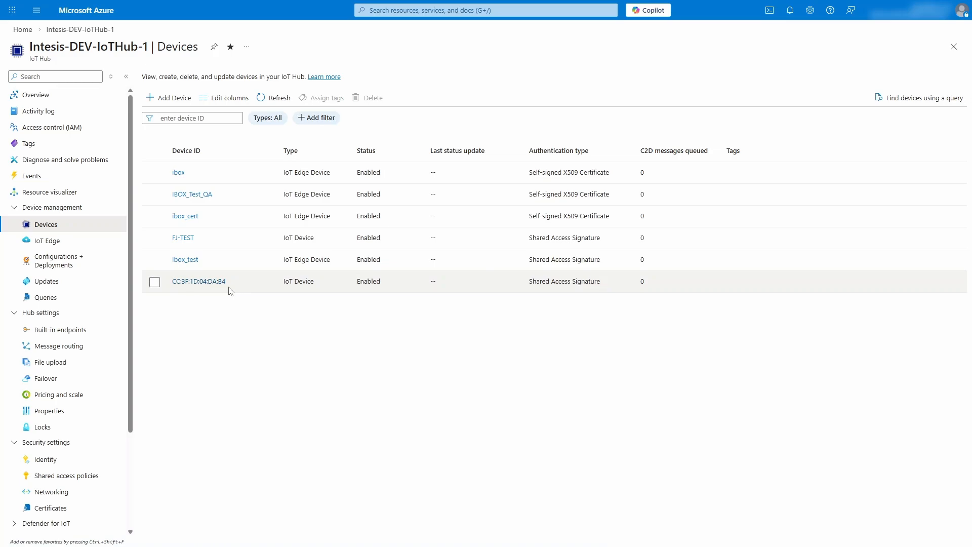
Open the PowerShell Cloud Shell in the Azure portal for the IoT hub, then switch to the gateway configuration tool.
left_click(769, 12)
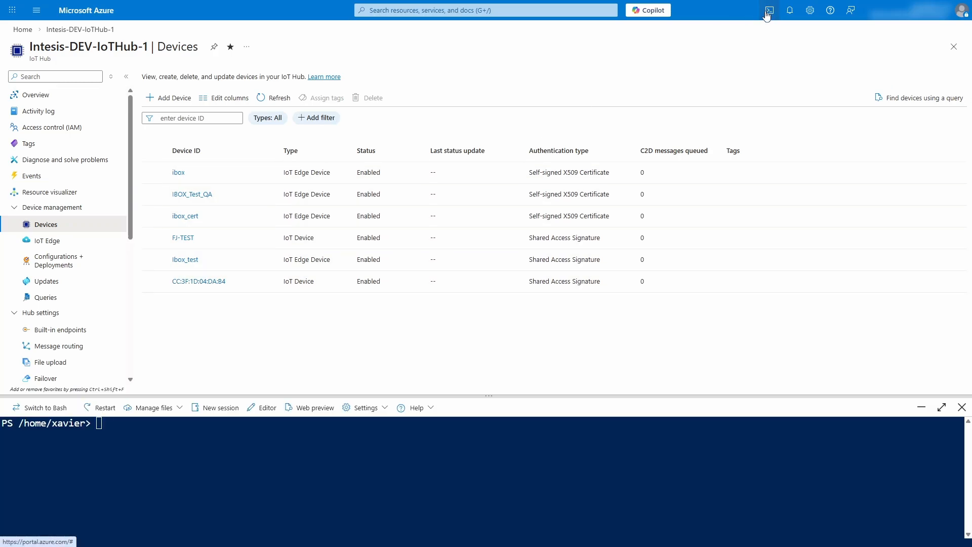
left_click(103, 424)
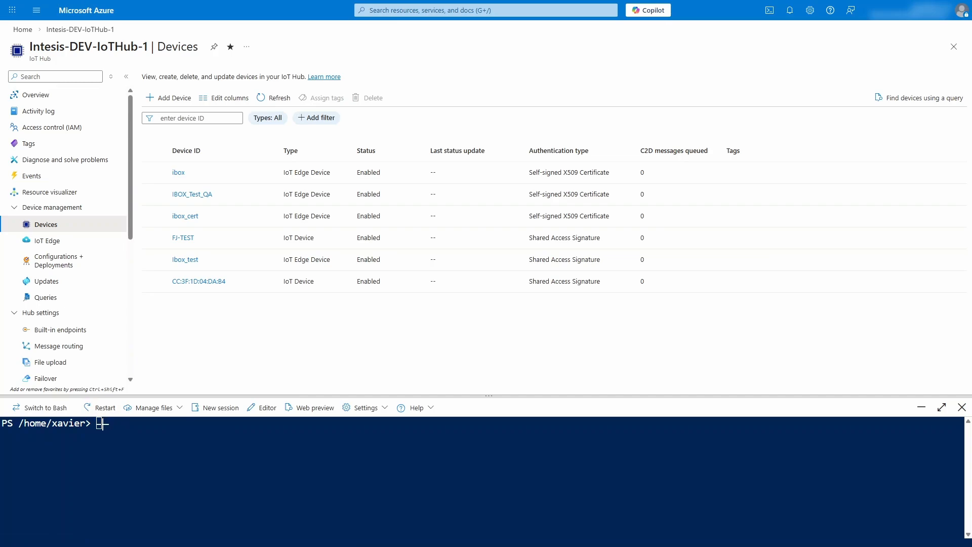
key("alt+Tab")
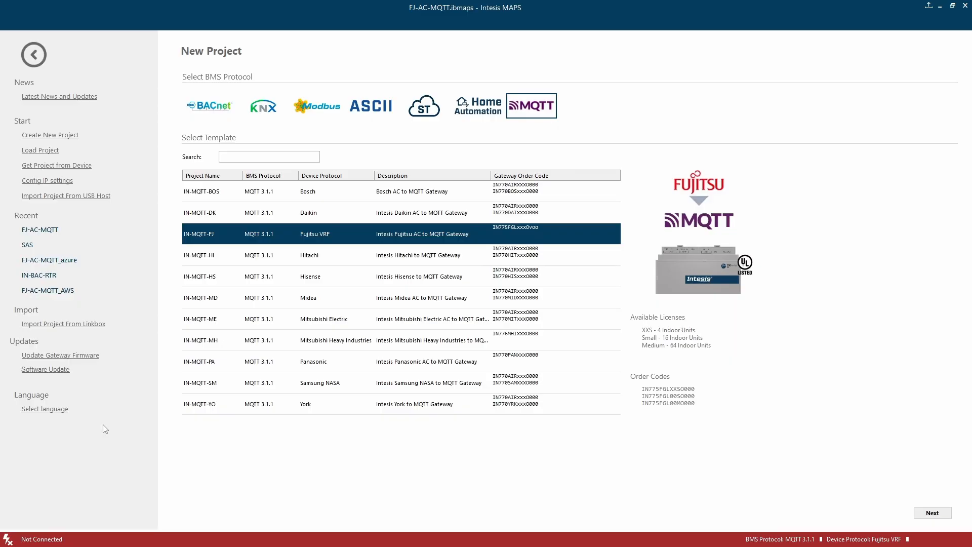
Open the IN-MQTT-FJ Fujitsu VRF template and connect to the discovered FJ-AC-MQTT gateway over IP.
double_click(352, 235)
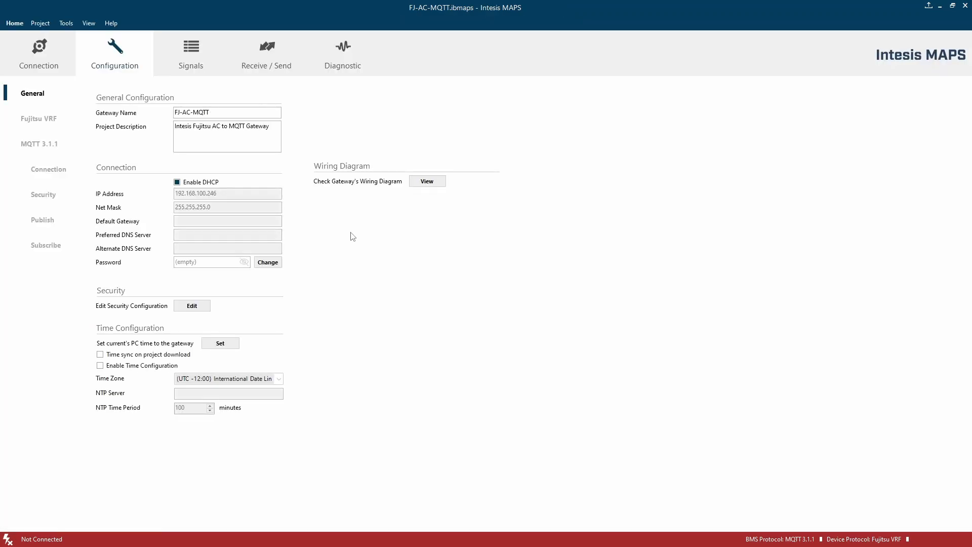
left_click(43, 60)
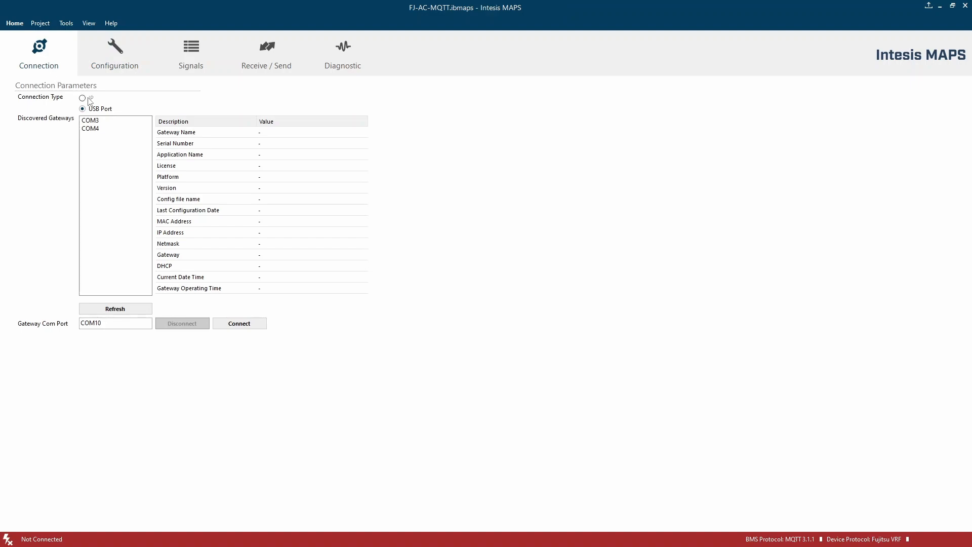
left_click(89, 99)
left_click(101, 121)
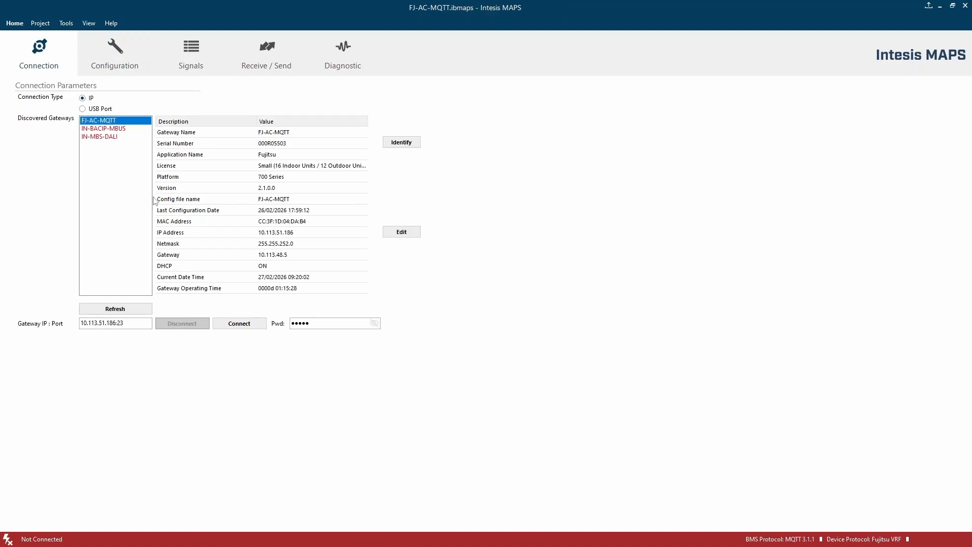
left_click(243, 327)
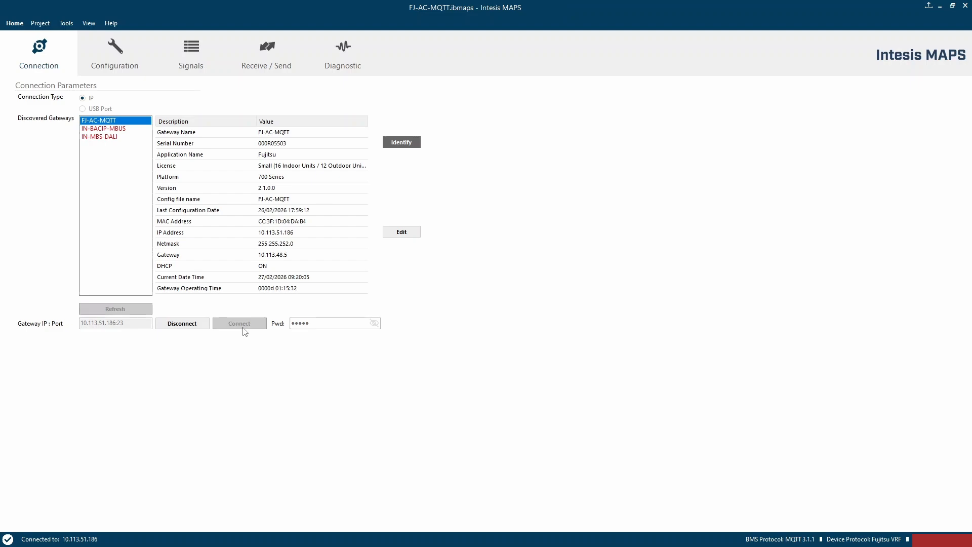
Enable time configuration in the general settings and set the NTP server to pool.ntp.org.
left_click(109, 57)
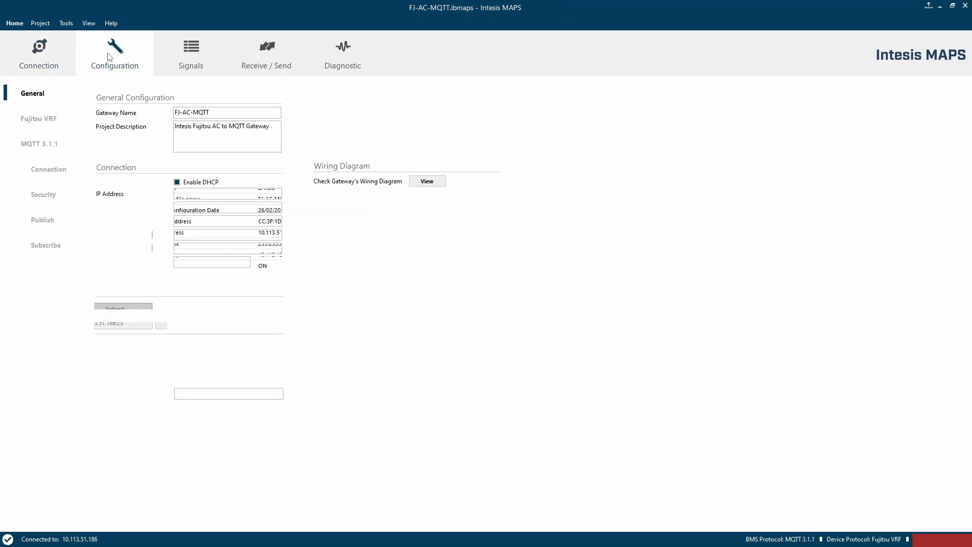
left_click(120, 365)
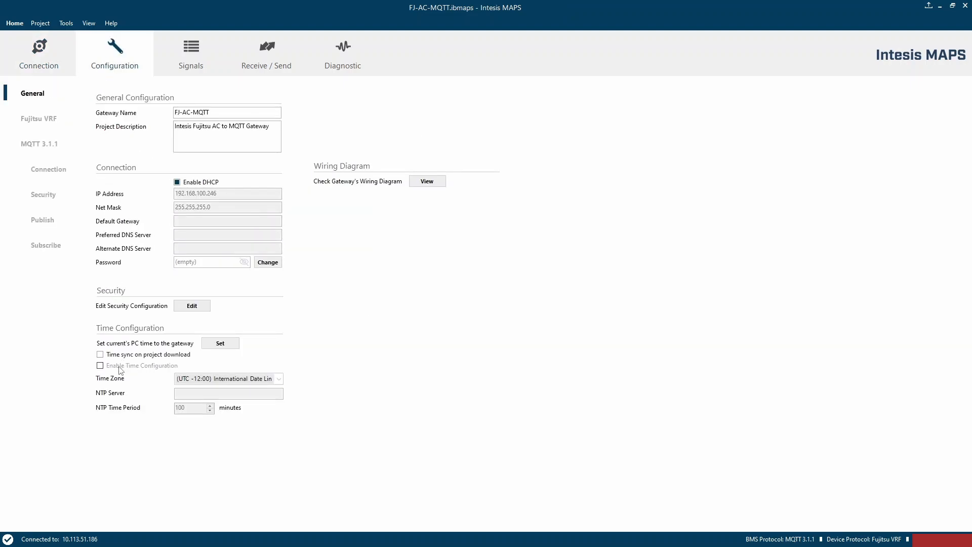
left_click(183, 394)
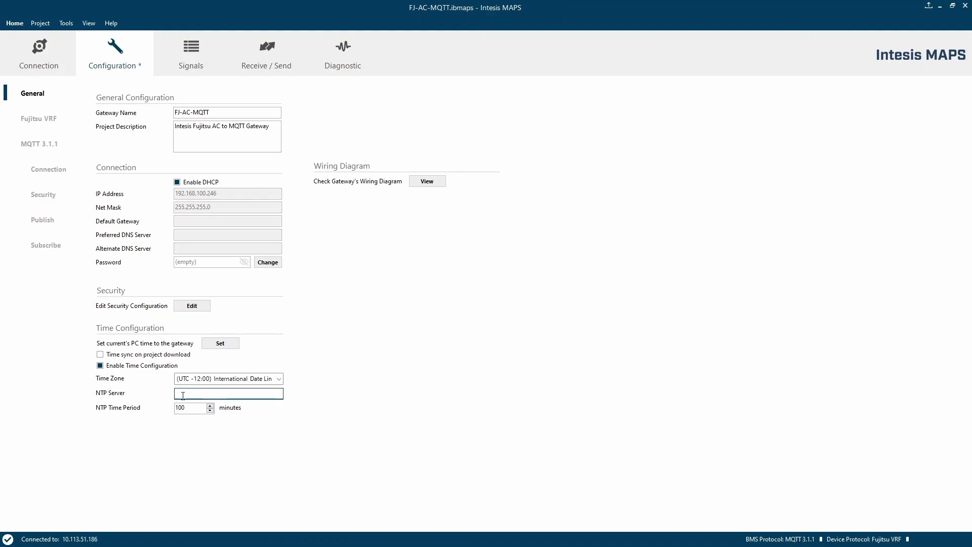
type("pool.ntp.org")
Change the gateway password by entering and confirming a new password.
left_click(267, 262)
type("admin")
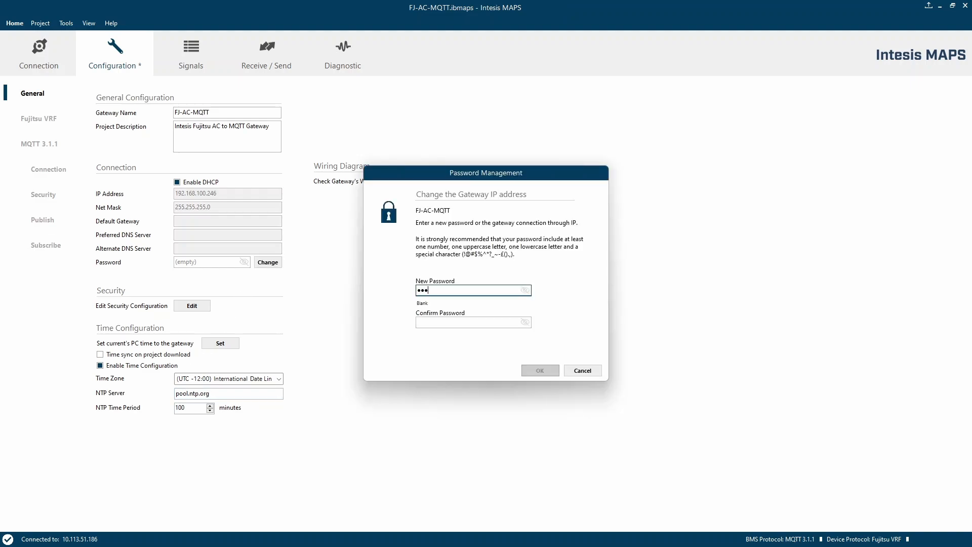
key("Tab")
type("admin")
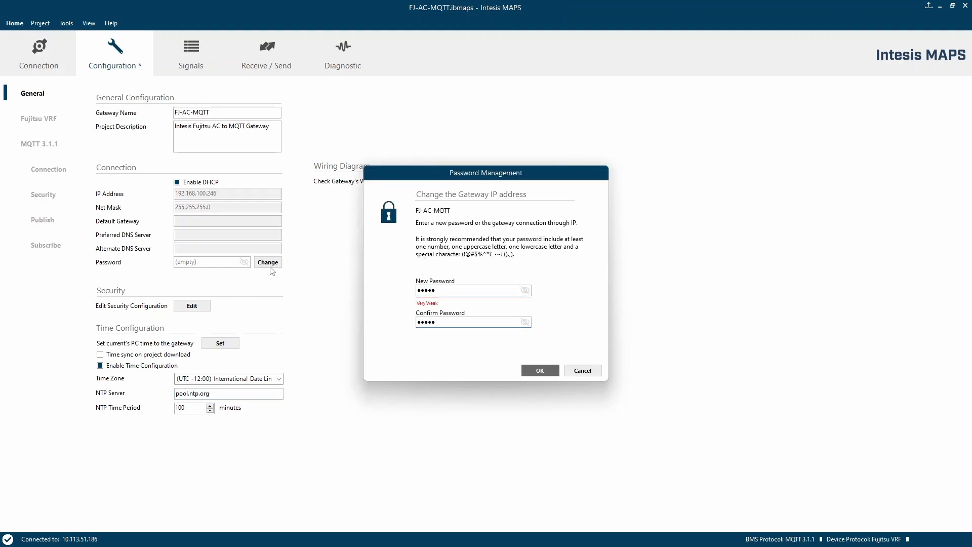
key("Return")
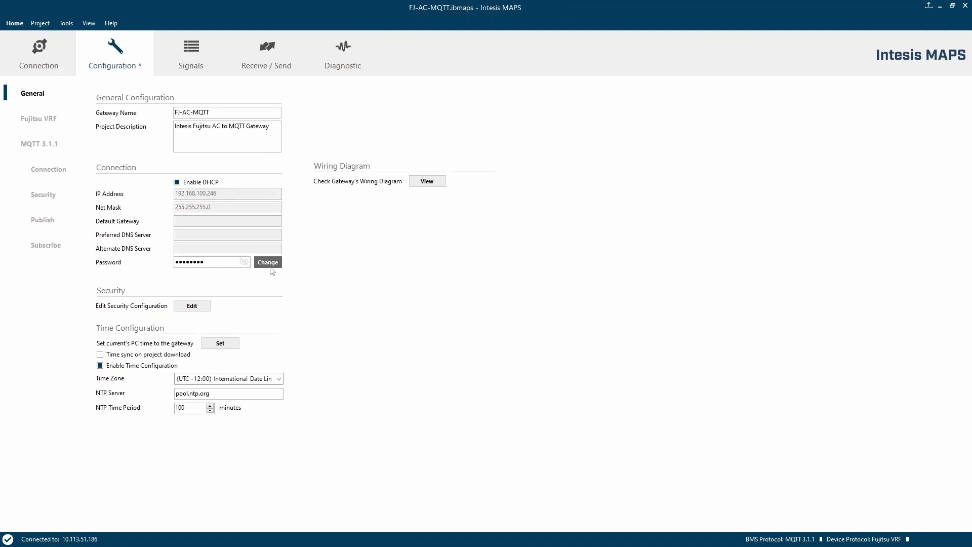
Enable Indoor Unit 1 in the Fujitsu VRF air units list and review its signals table.
left_click(44, 120)
left_click(98, 202)
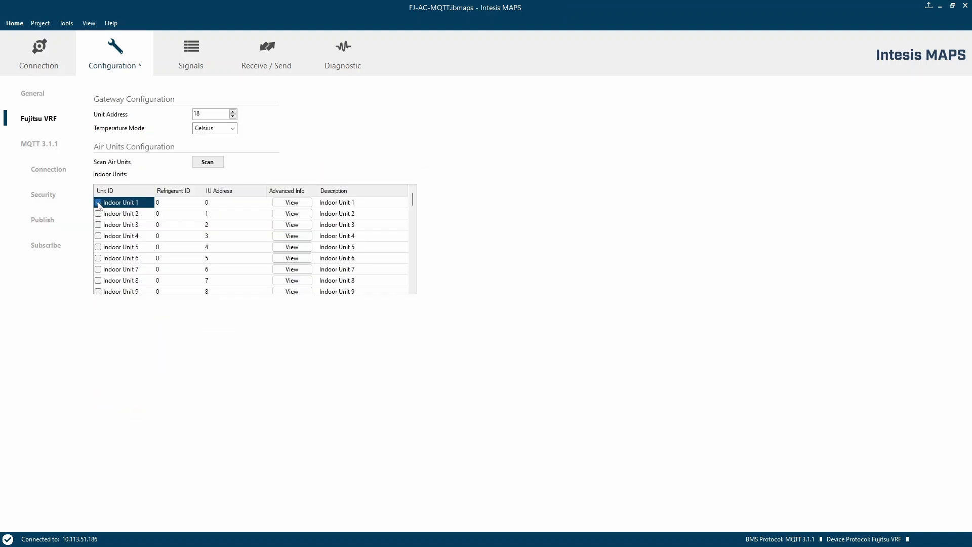
left_click(198, 59)
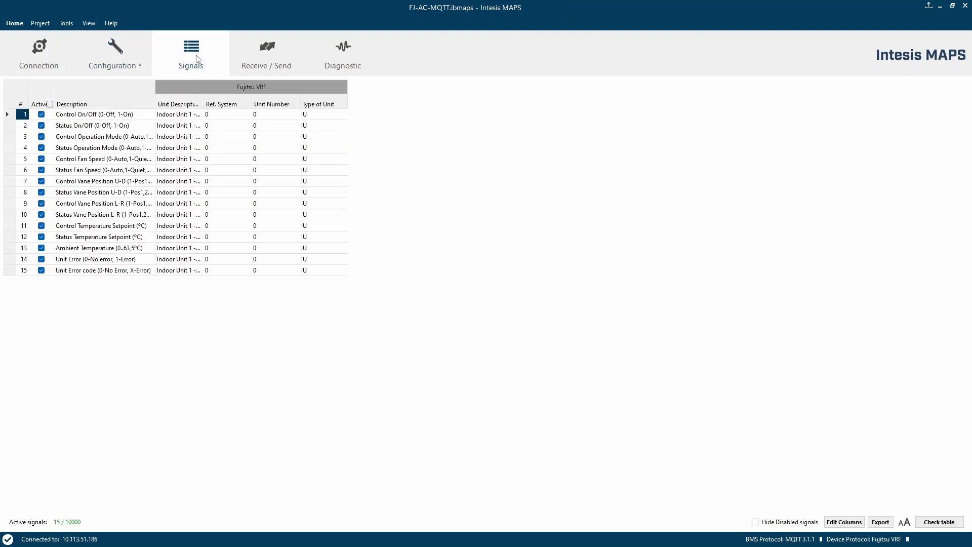
double_click(156, 95)
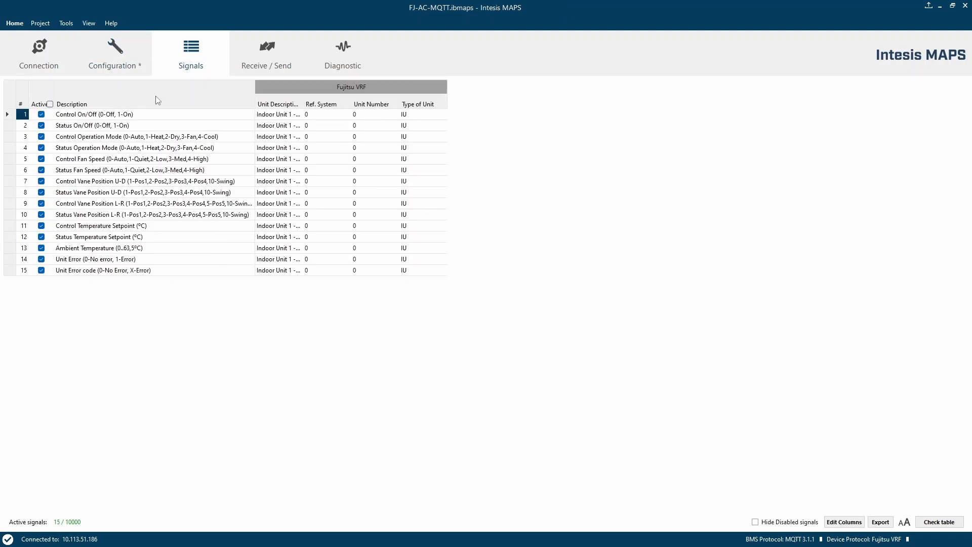
Open the MQTT connection settings, choose the Azure IoT Hub template, and use the gateway MAC as Client ID.
left_click(117, 57)
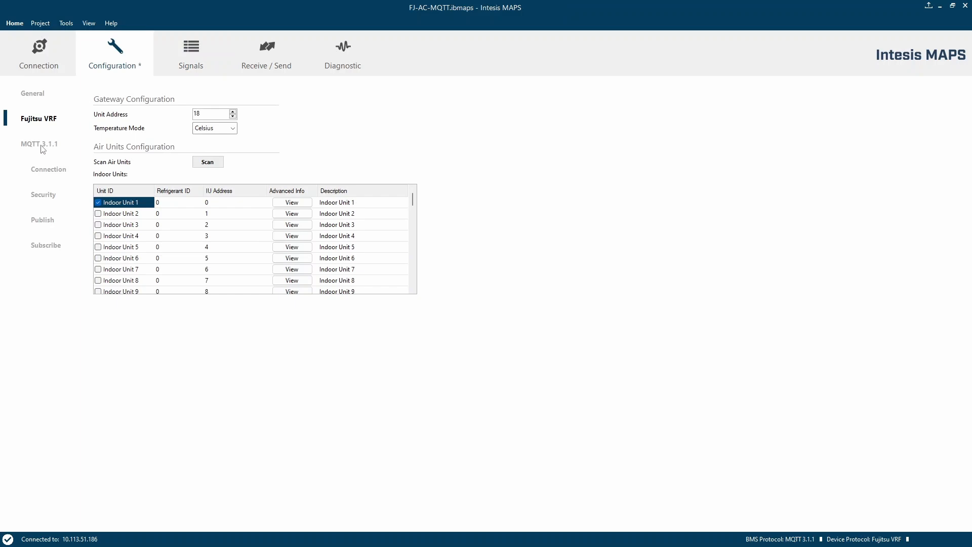
left_click(48, 172)
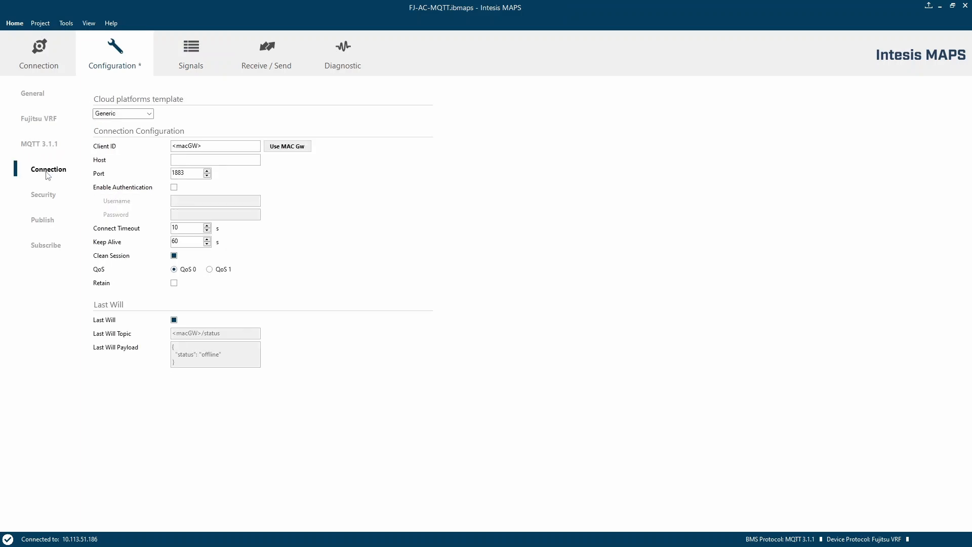
left_click(150, 114)
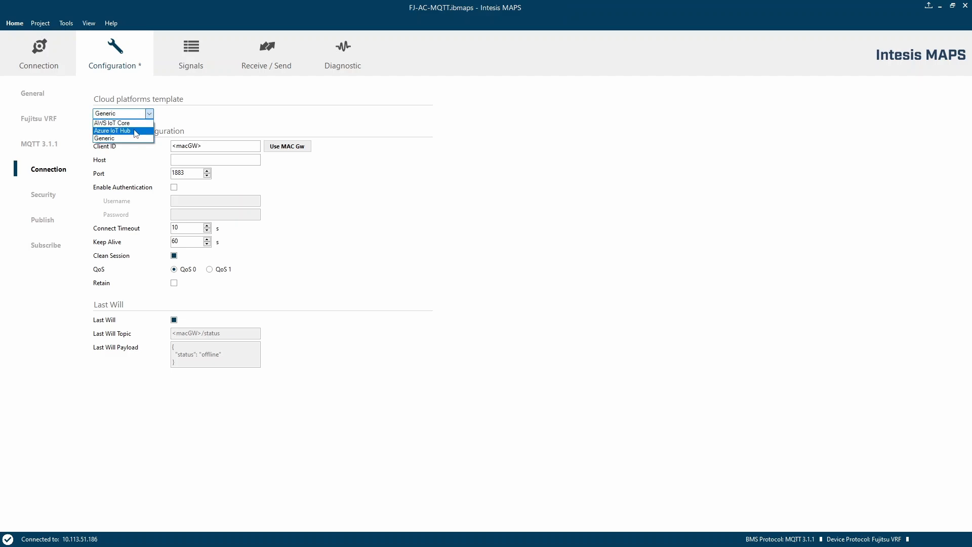
left_click(135, 131)
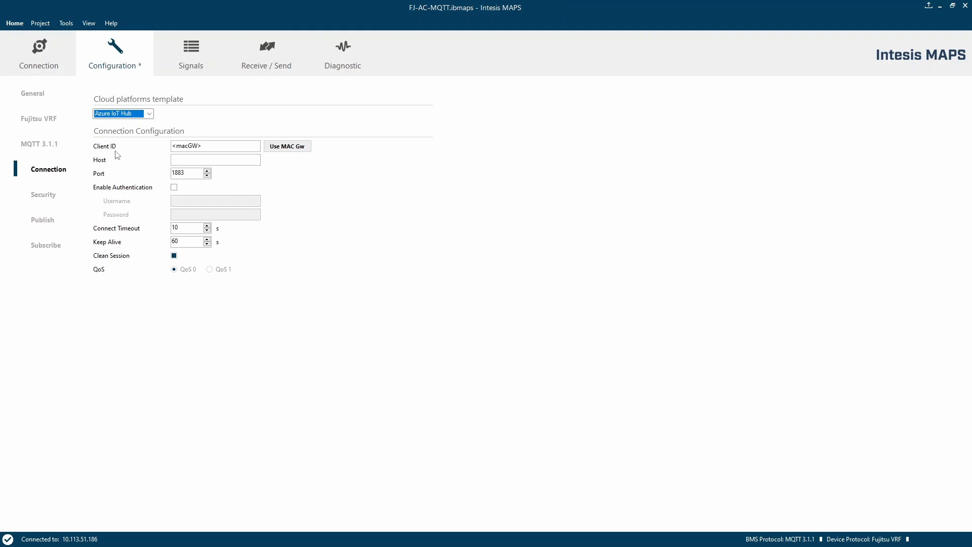
left_click(287, 146)
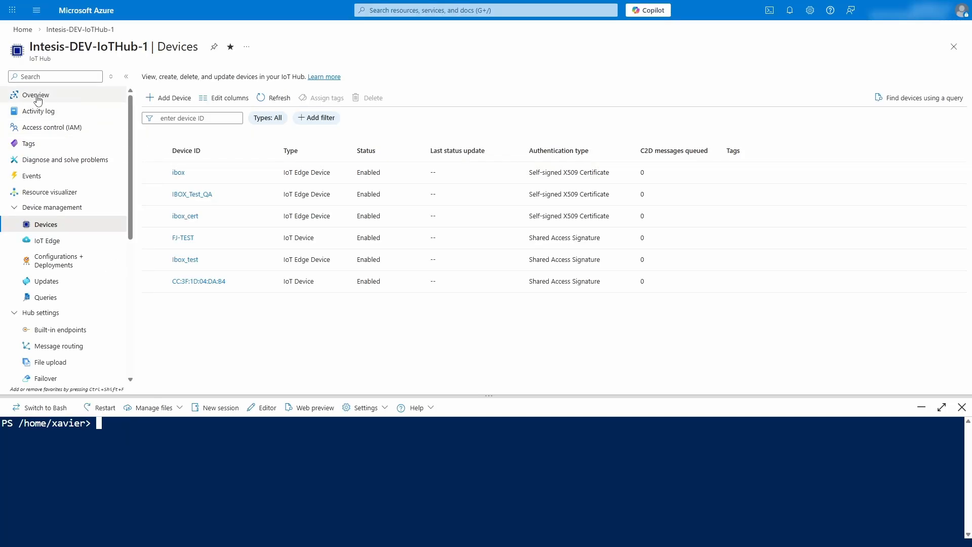
Copy the IoT hub hostname from the Azure portal, paste it as the Host, and set the port to 8883.
left_click(37, 98)
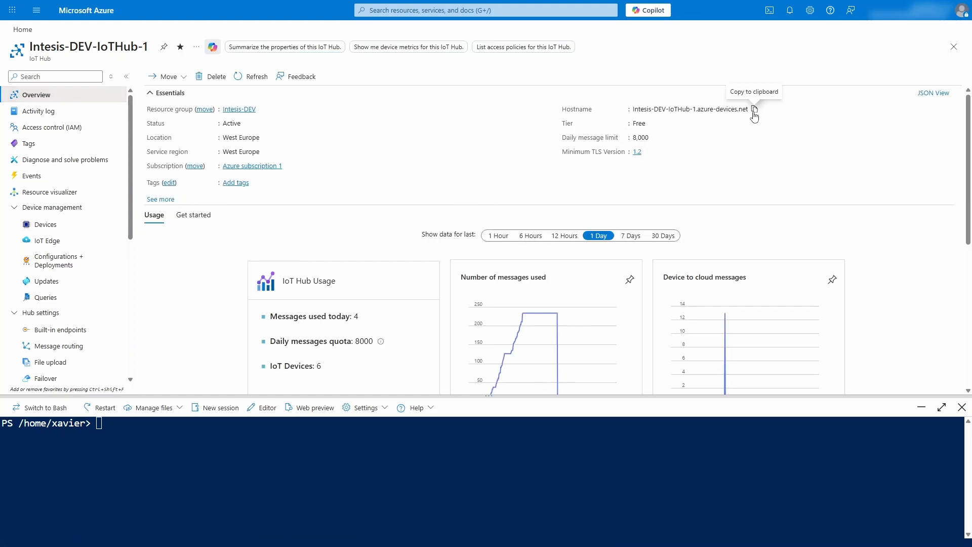
left_click(754, 110)
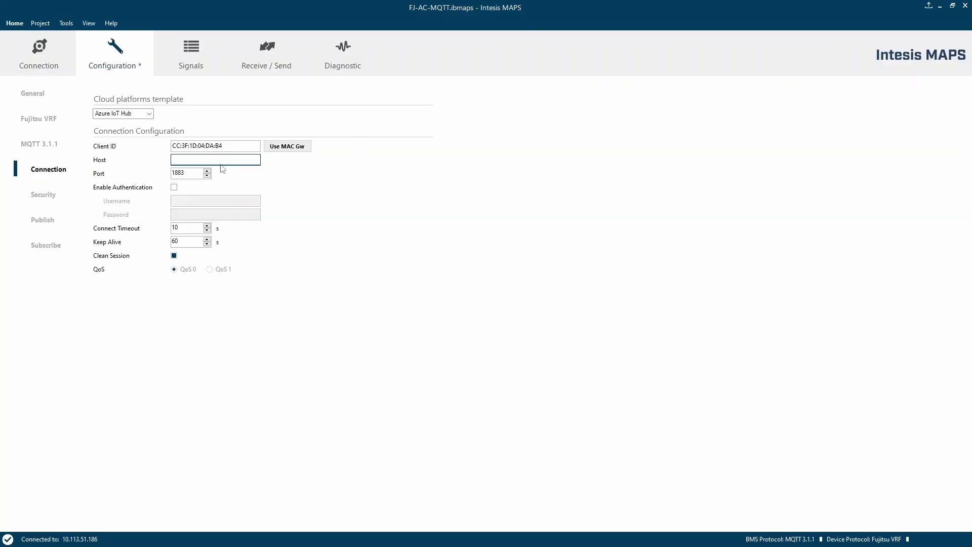
left_click(221, 158)
key("ctrl+v")
left_click(191, 175)
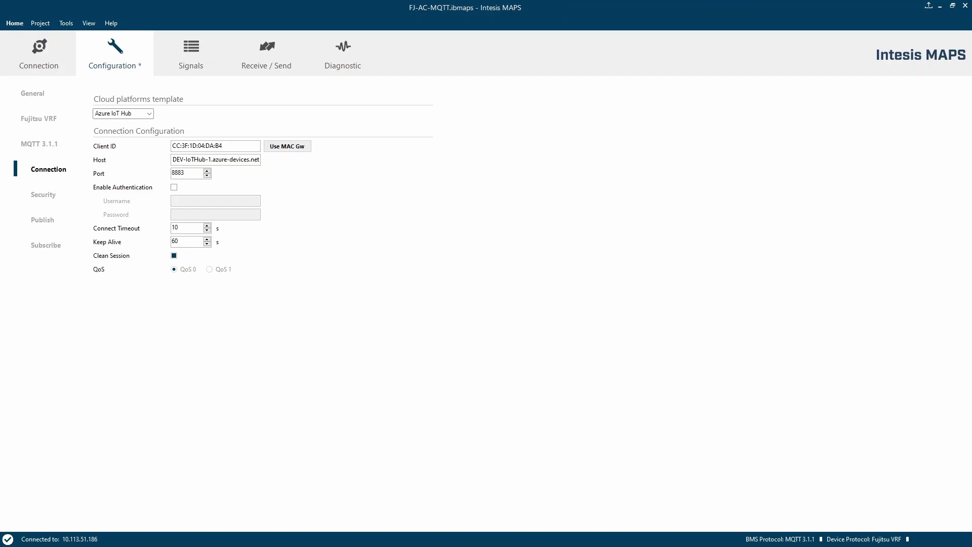
Enable authentication and paste the username in the form {hostname}/{deviceId}/?api-version=2021-04-12.
left_click(174, 187)
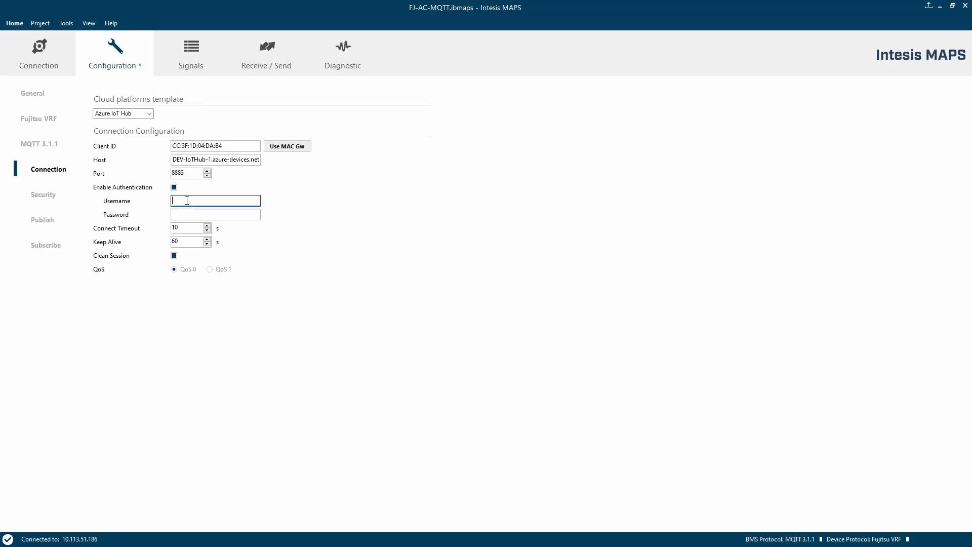
key("ctrl+v")
left_click(187, 213)
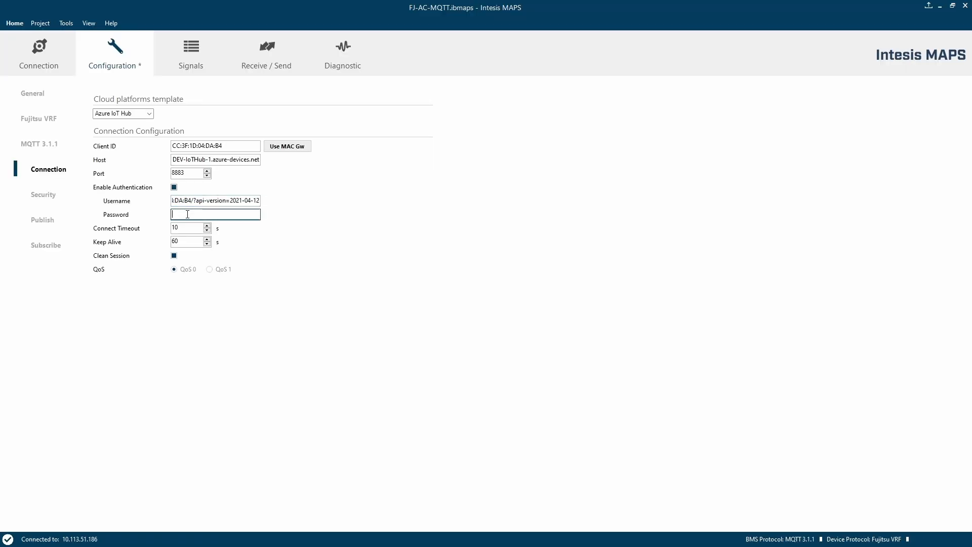
Open the IoT hub's Shared access policies page in the Azure portal.
key("alt+Tab")
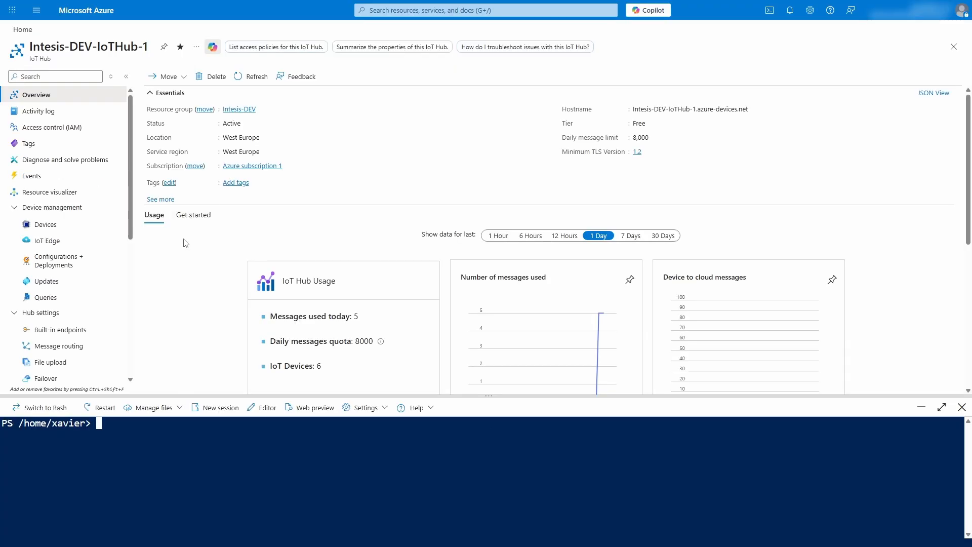
left_click_drag(130, 223, 131, 349)
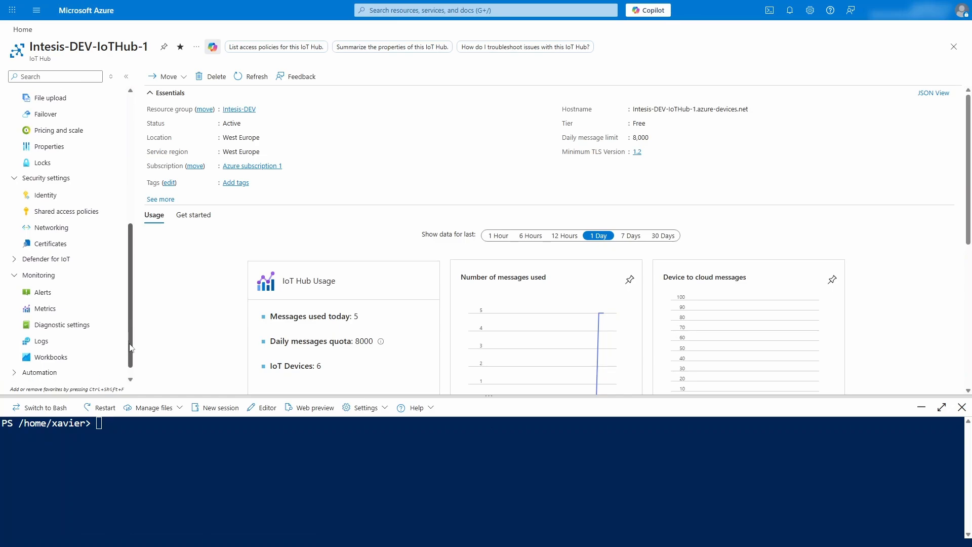
left_click(101, 213)
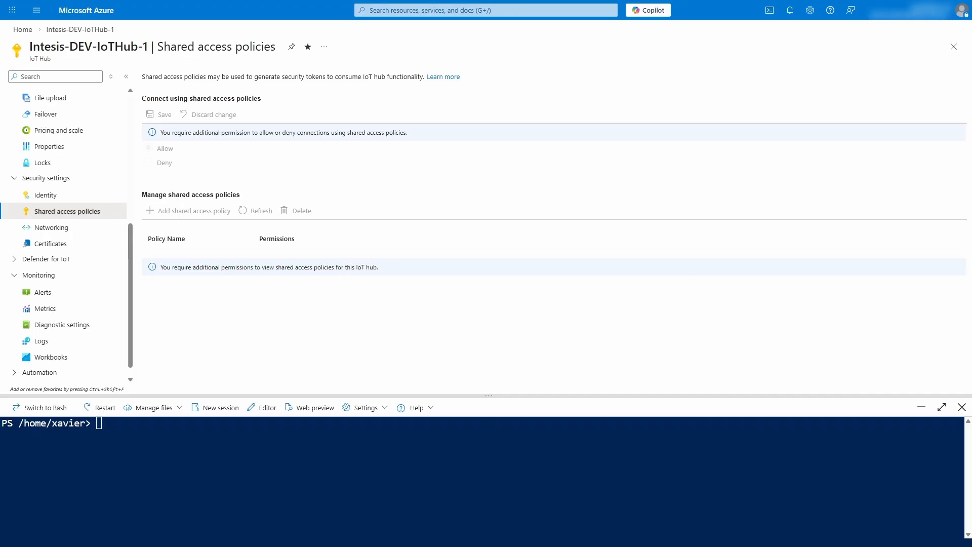
Run az iot hub generate-sas-token -d CC:3F:1D:04:DA:B4 -l "$env:CONNECTION_STRING" in Cloud Shell.
left_click(113, 424)
key("ctrl+v")
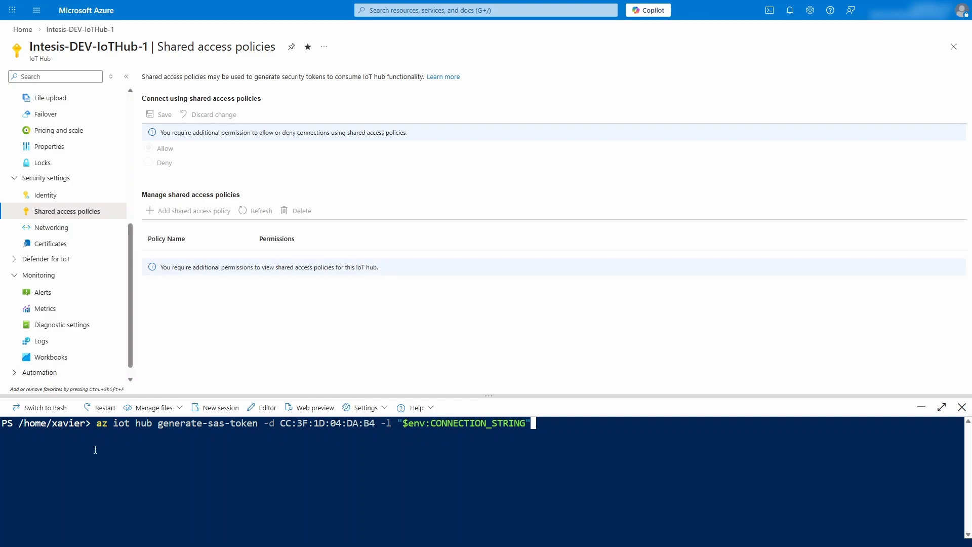
key("Return")
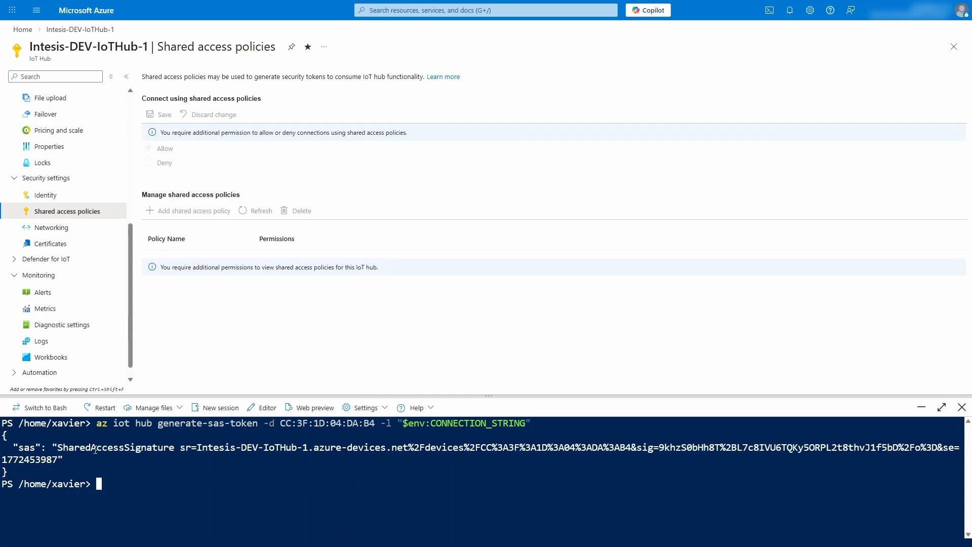
Copy the generated SAS token and paste it as the MQTT authentication password.
left_click_drag(56, 447, 55, 459)
left_click(45, 463)
key("alt+Tab")
key("ctrl+v")
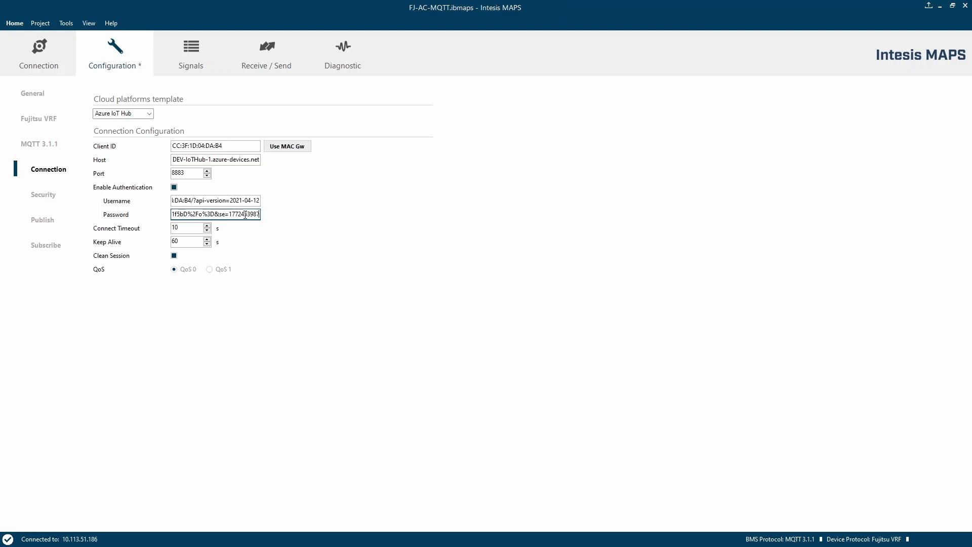
Enable SSL/TLS and load DigiCertGlobalRootG2.crt.pem and Microsoft RSA Root Certificate Authority 2017.crt as CA files.
left_click(43, 201)
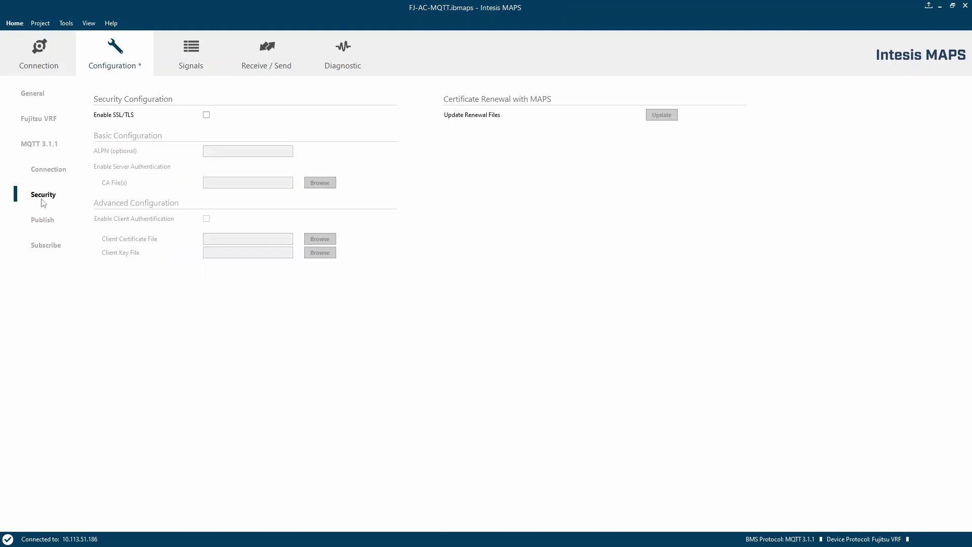
left_click(207, 115)
left_click(320, 184)
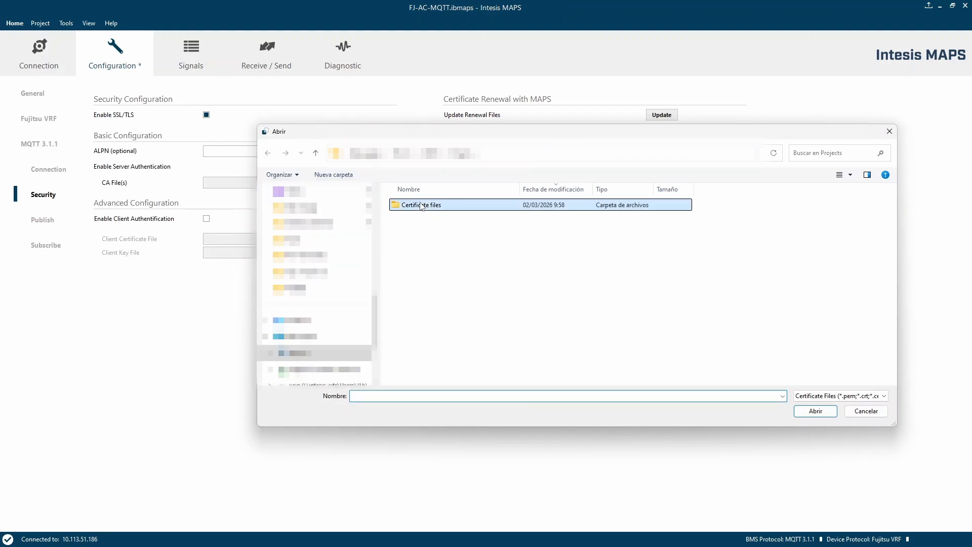
left_click(475, 220)
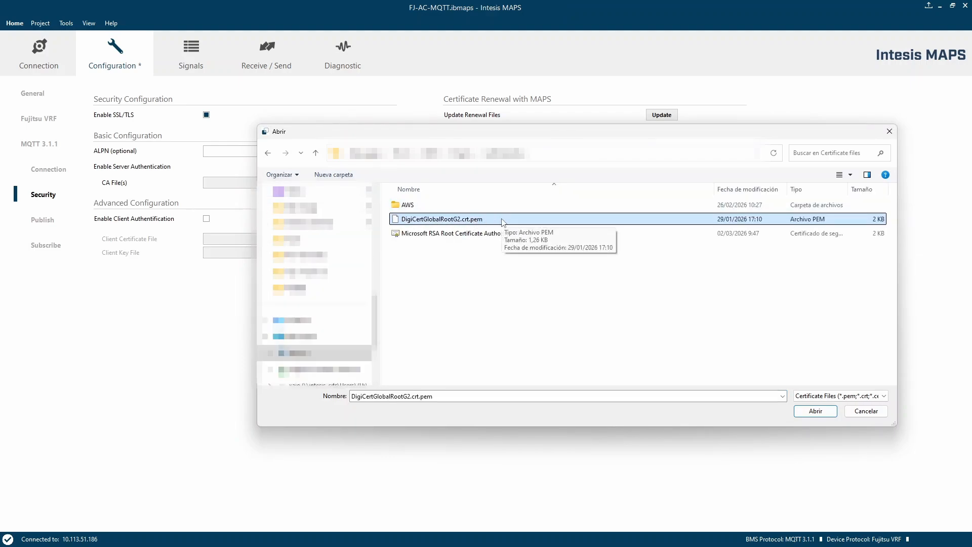
key("shift+Down")
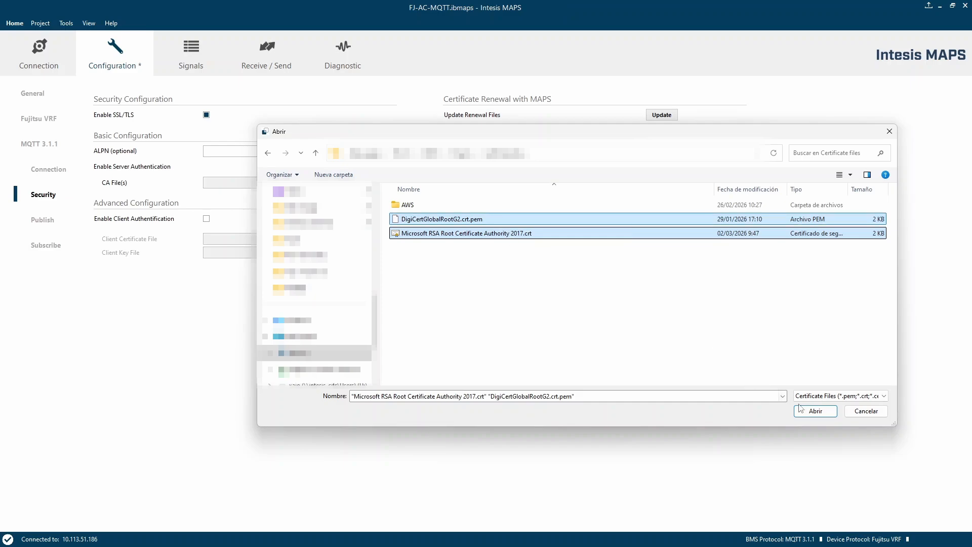
left_click(814, 415)
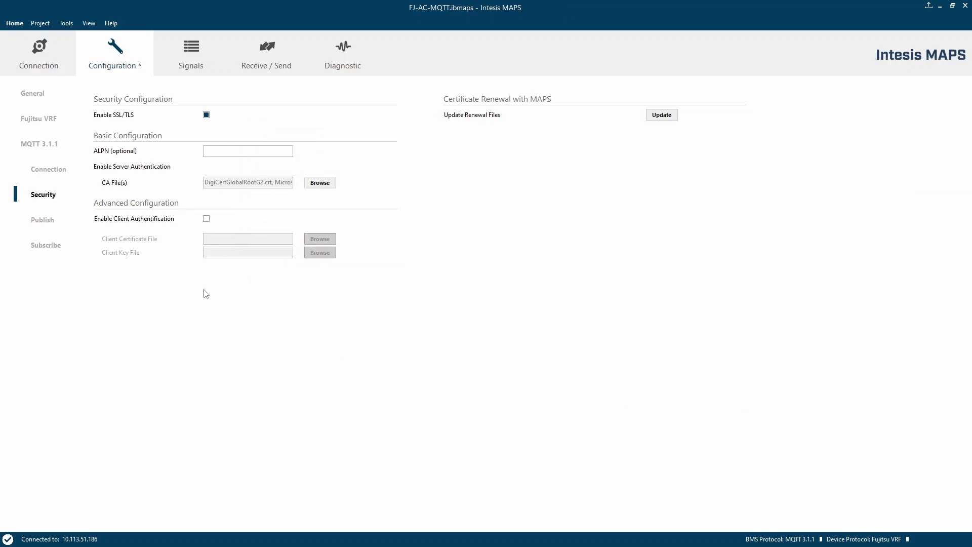
Save the project file.
left_click(45, 25)
left_click(50, 68)
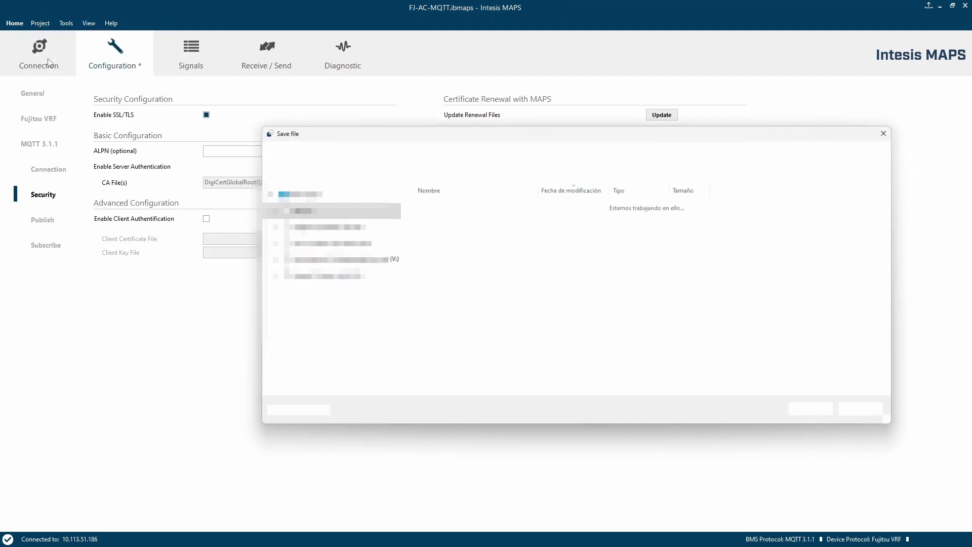
left_click(810, 411)
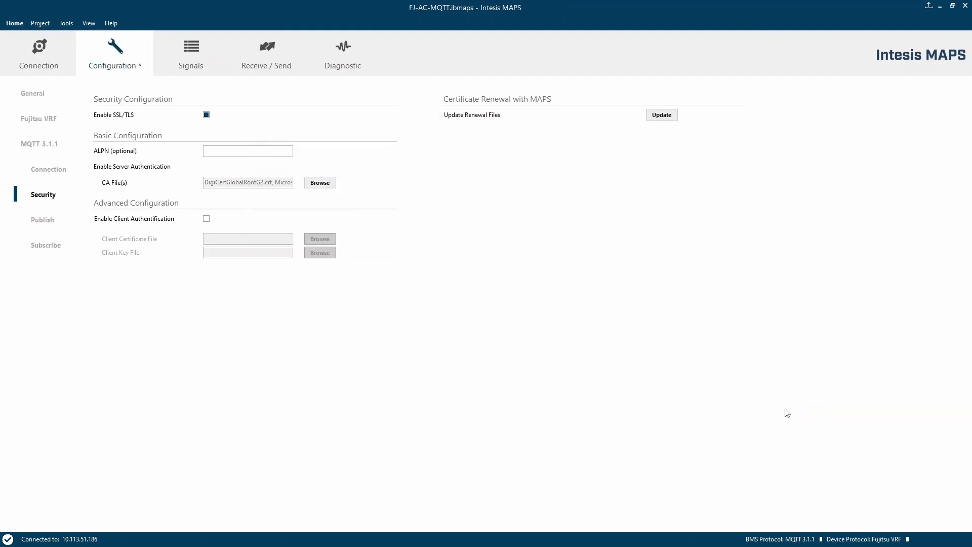
Send the current configuration to the gateway and acknowledge completion.
left_click(267, 58)
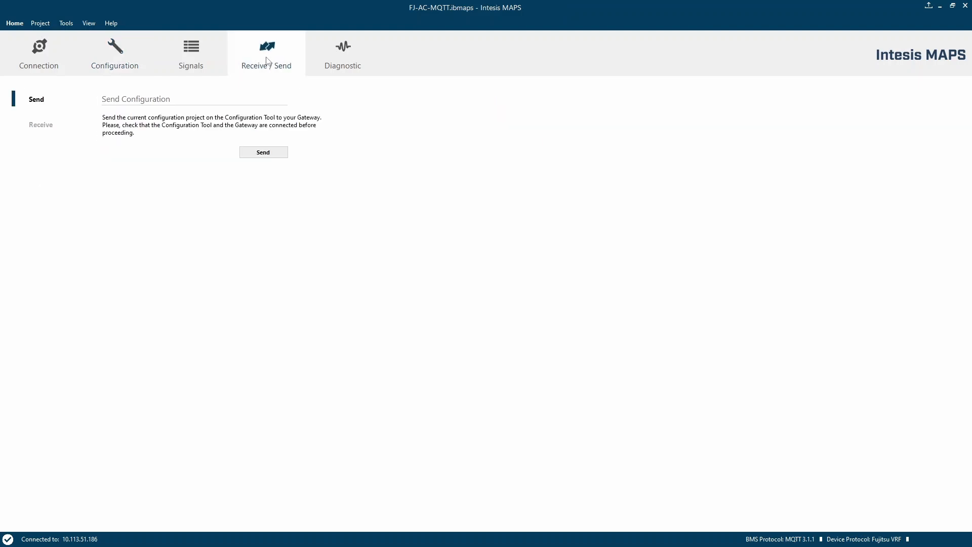
left_click(253, 156)
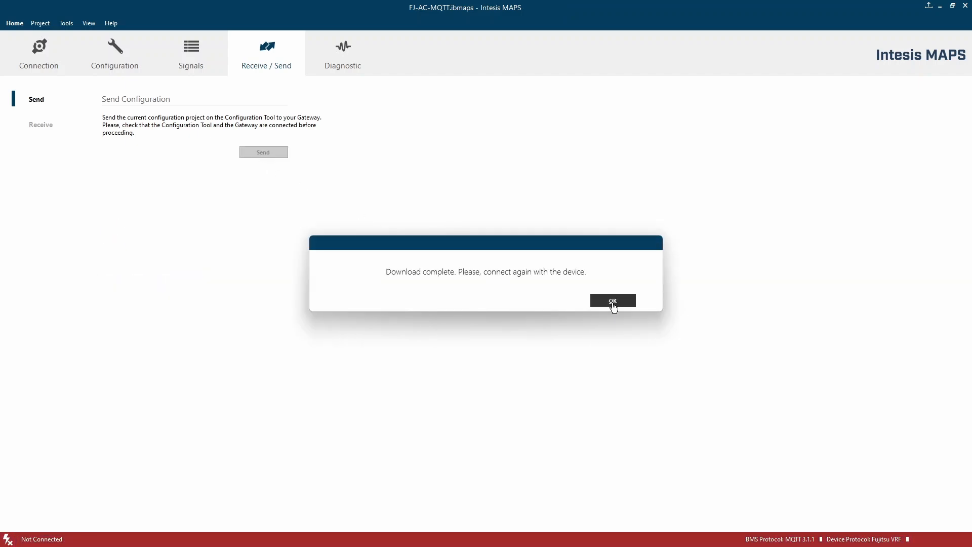
left_click(612, 304)
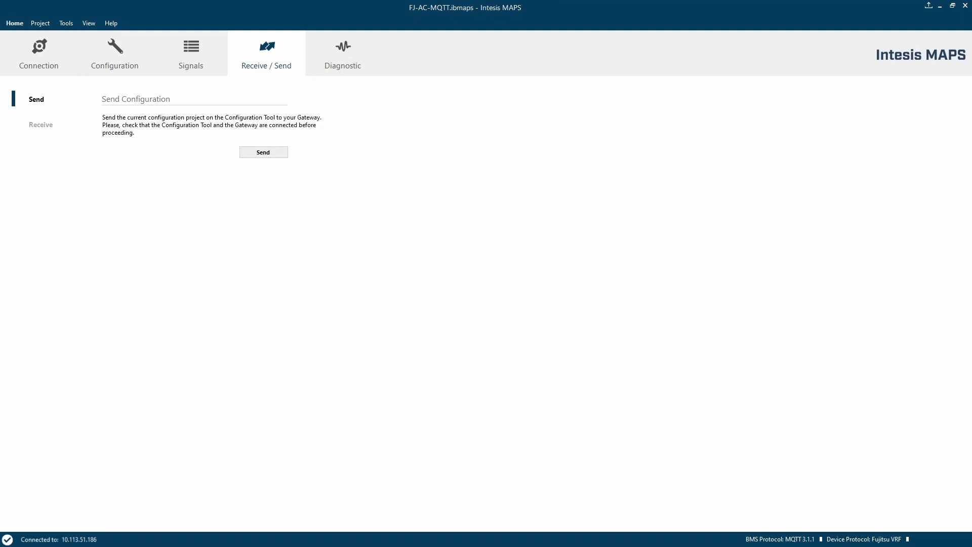
Enable Comms and Debug logging in the MQTT 3.1.1 viewer of the Diagnostic view.
left_click(120, 56)
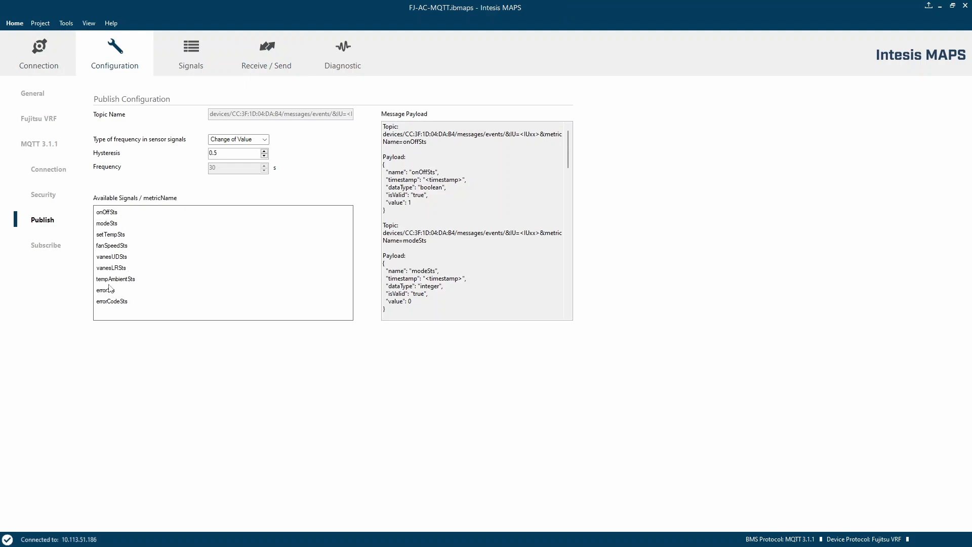
left_click(46, 248)
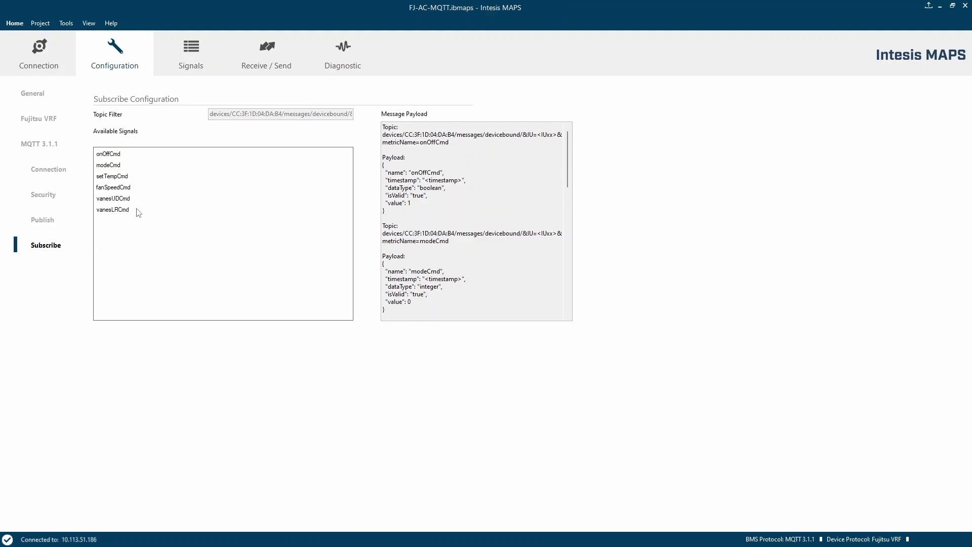
left_click(342, 57)
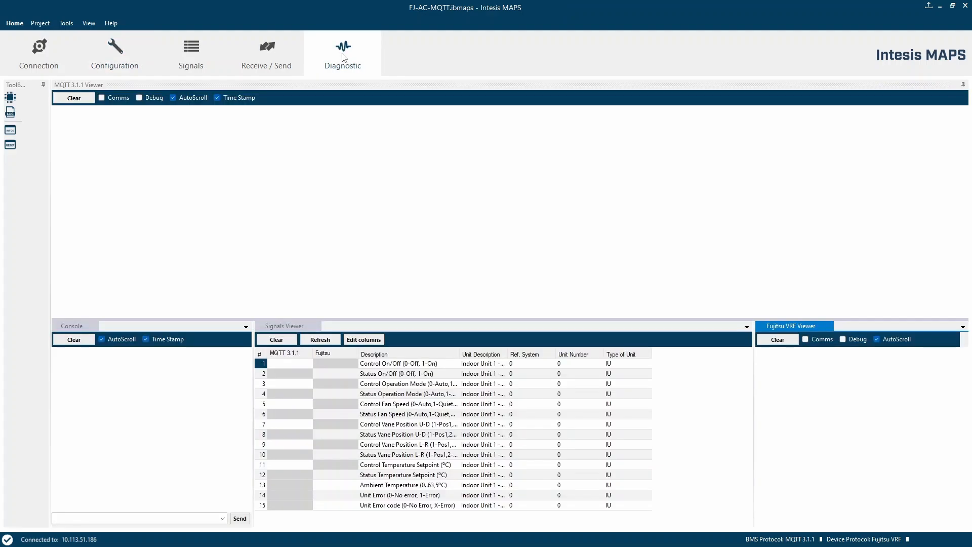
left_click(118, 98)
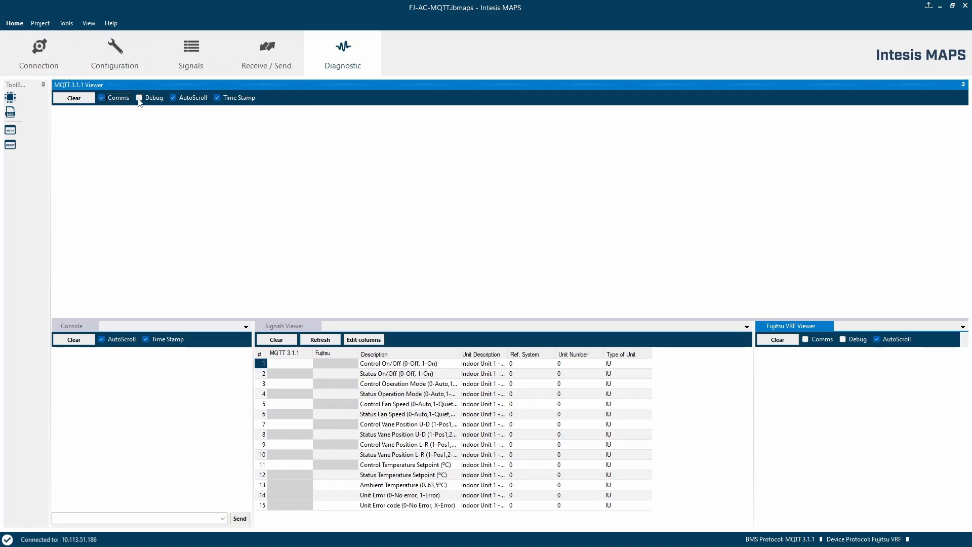
left_click(141, 99)
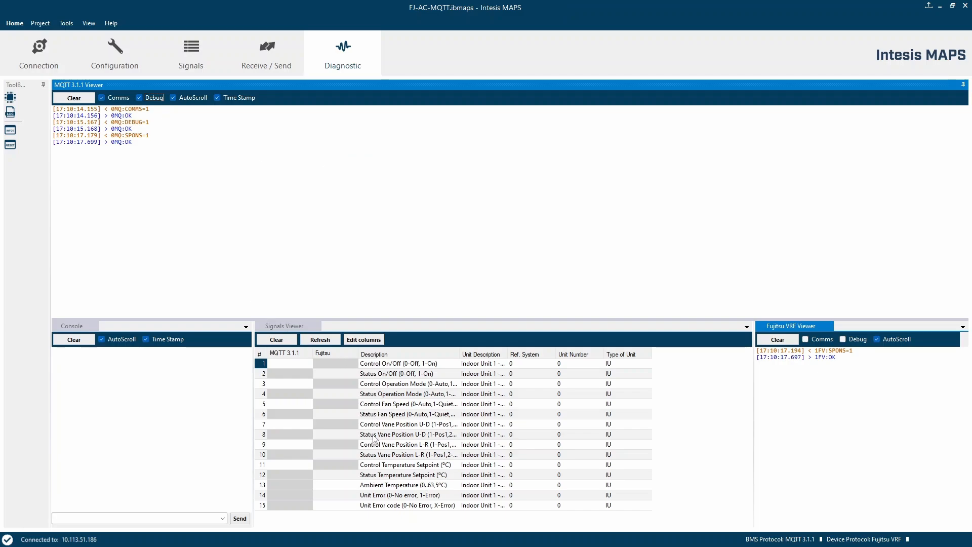
Set the Status On/Off signal to 1 in the Signals Viewer to publish it.
left_click(338, 373)
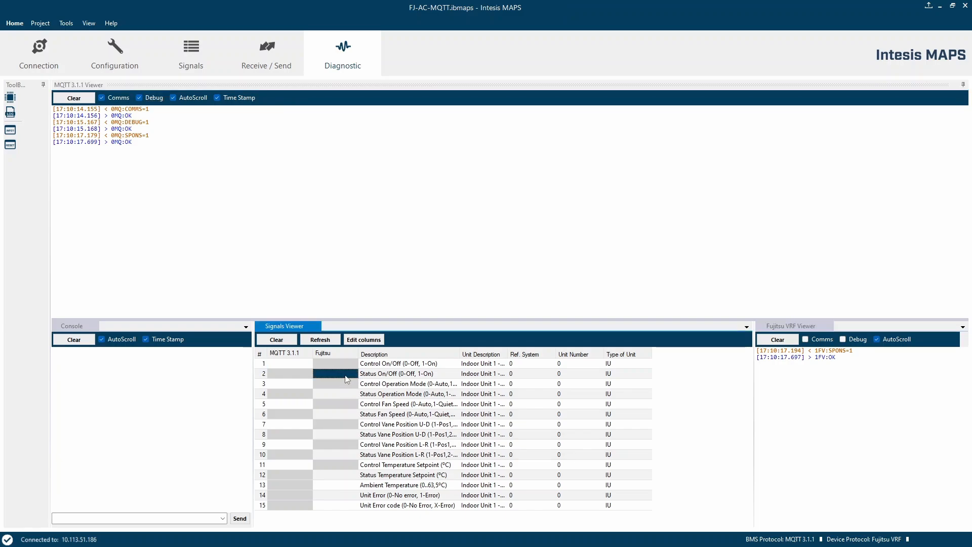
left_click(346, 376)
key("Return")
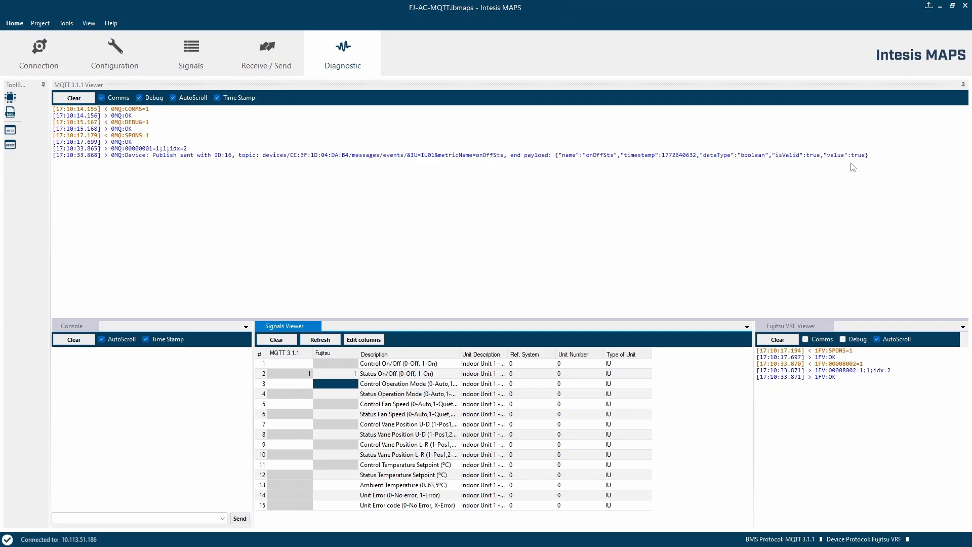
Switch to the Azure portal and open Message to Device for device CC:3F:1D:04:DA:B4.
key("alt+Tab")
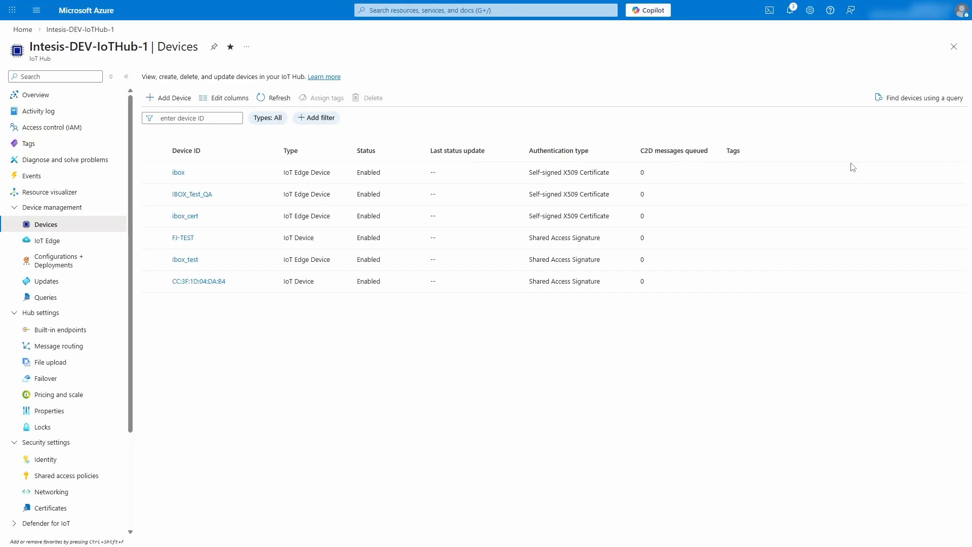
left_click(205, 282)
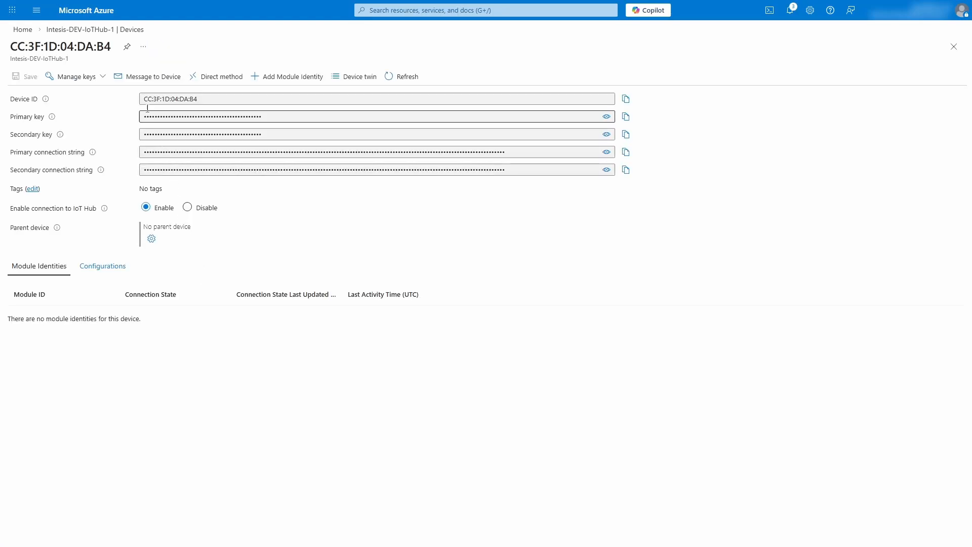
left_click(140, 76)
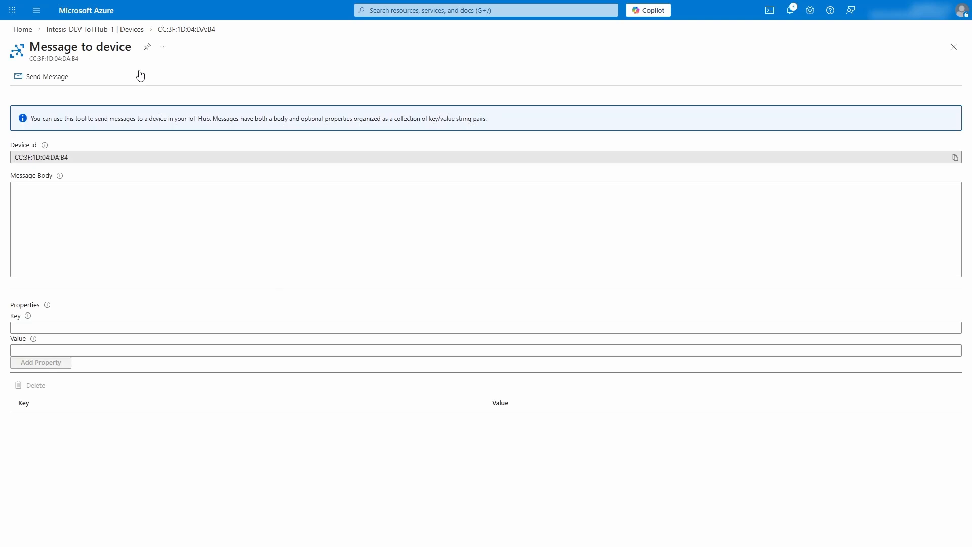
left_click(75, 221)
left_click(77, 347)
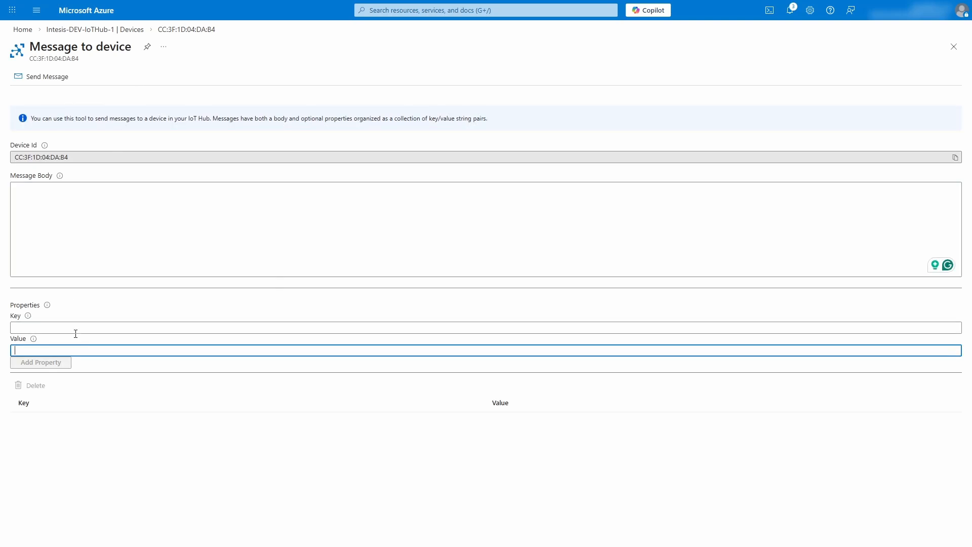
left_click(76, 328)
left_click(76, 350)
left_click(72, 324)
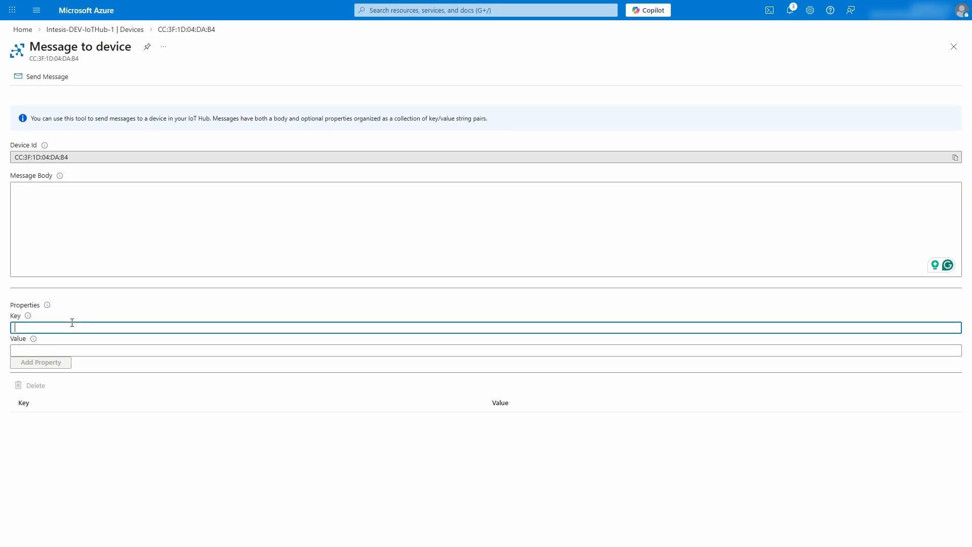
left_click(55, 209)
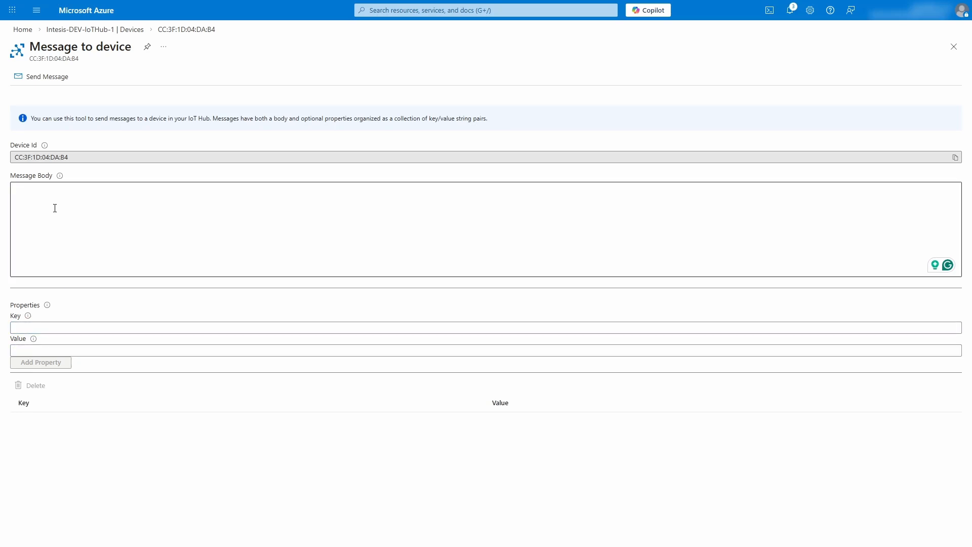
Copy the setTempCmd payload from the gateway's Subscribe configuration.
key("alt+Tab")
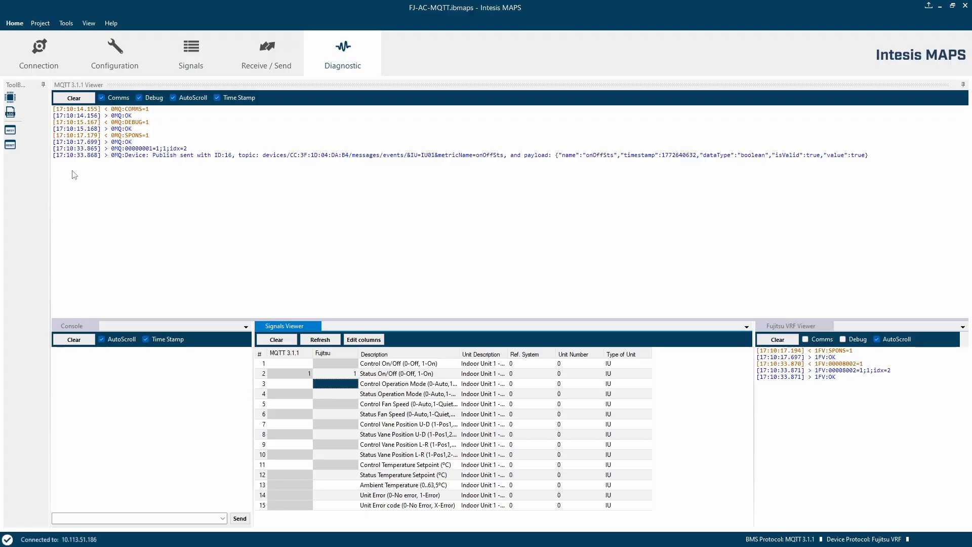
left_click(119, 51)
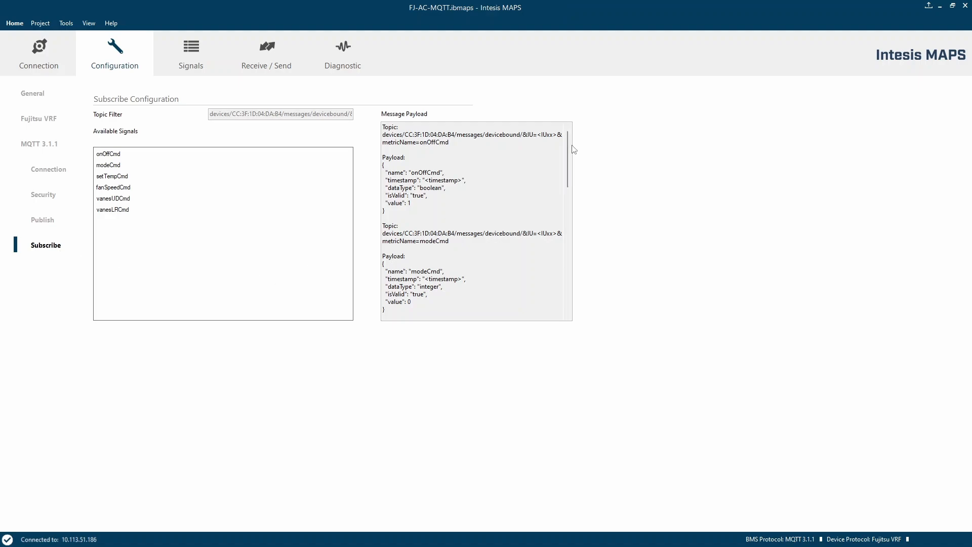
left_click_drag(574, 150, 573, 208)
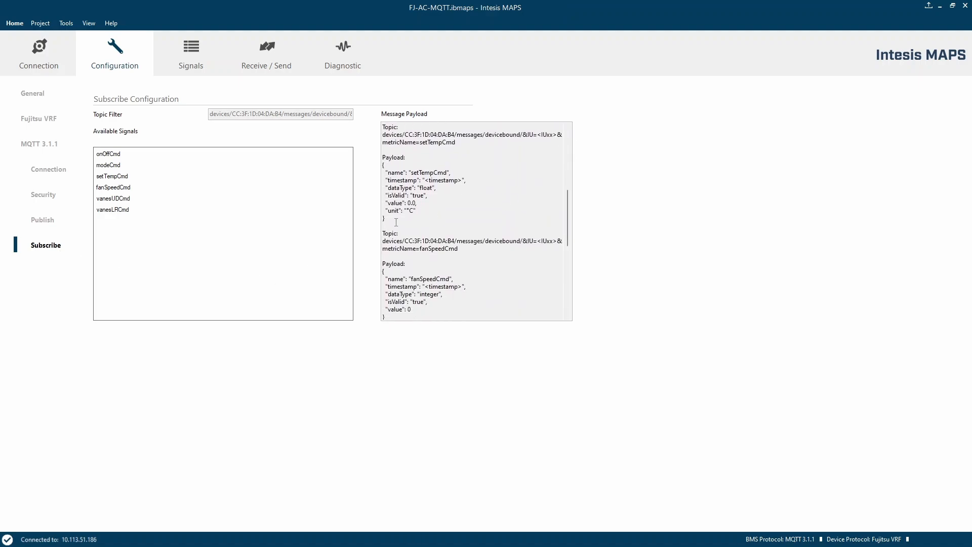
left_click_drag(396, 221, 375, 166)
key("ctrl+c")
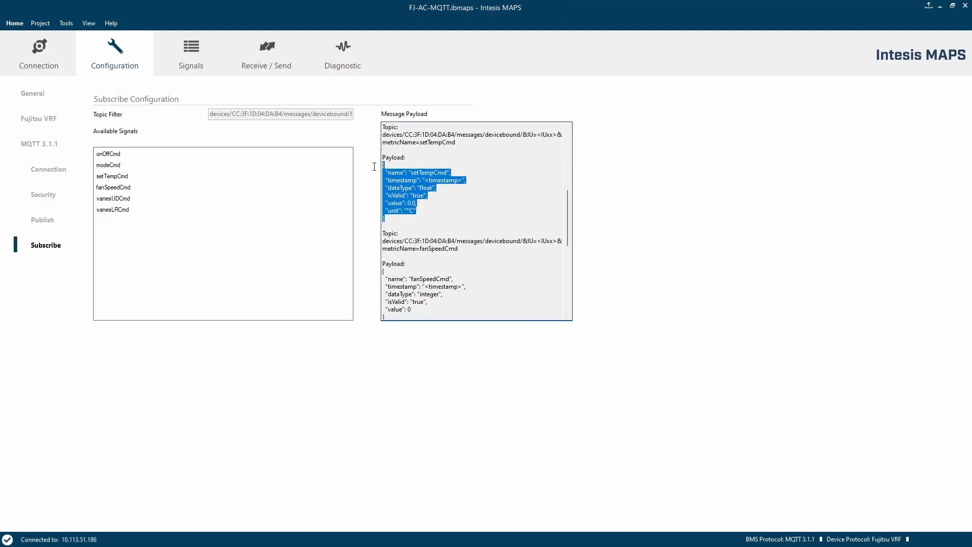
Paste the payload into the Message Body and set its value to 20.0.
key("alt+Tab")
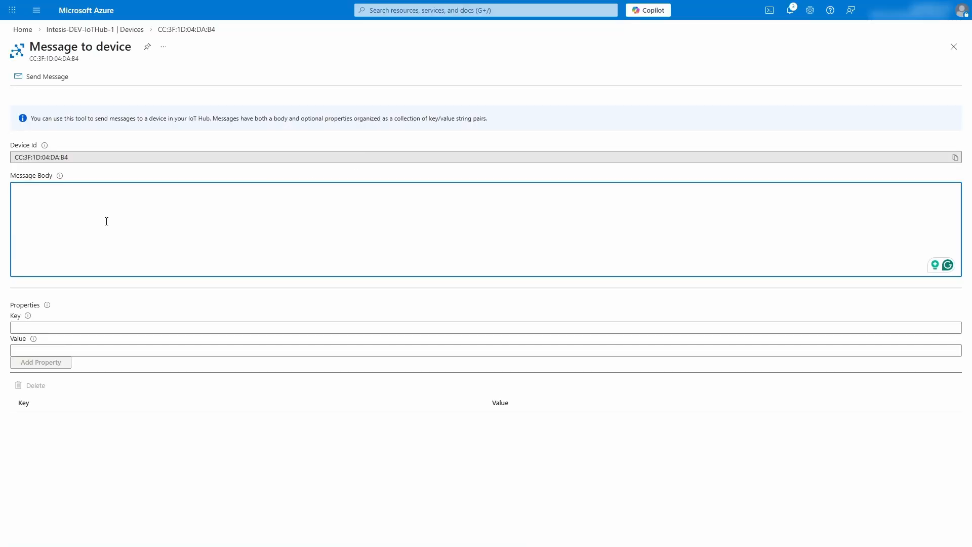
key("ctrl+v")
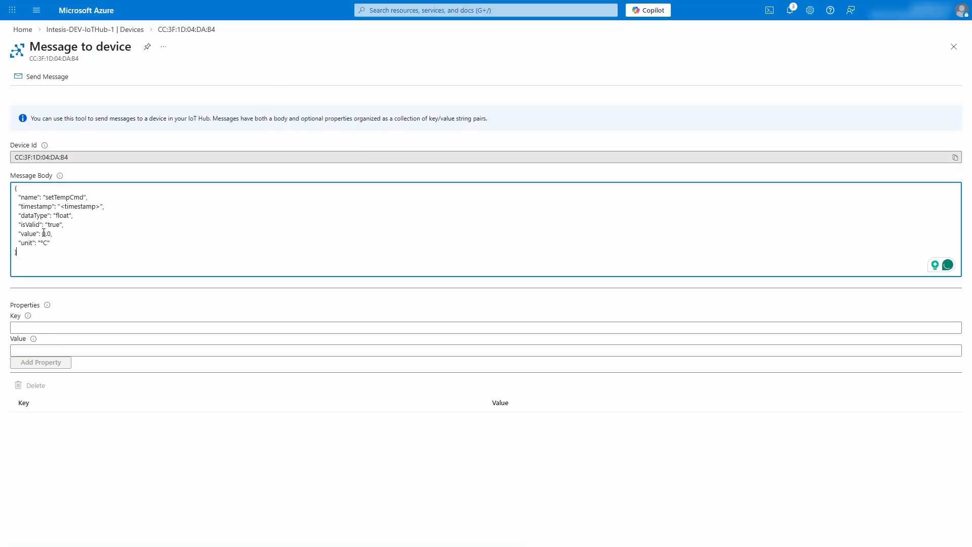
type("2")
Examine the IU and metricName parameters in the setTempCmd subscribe topic.
key("alt+Tab")
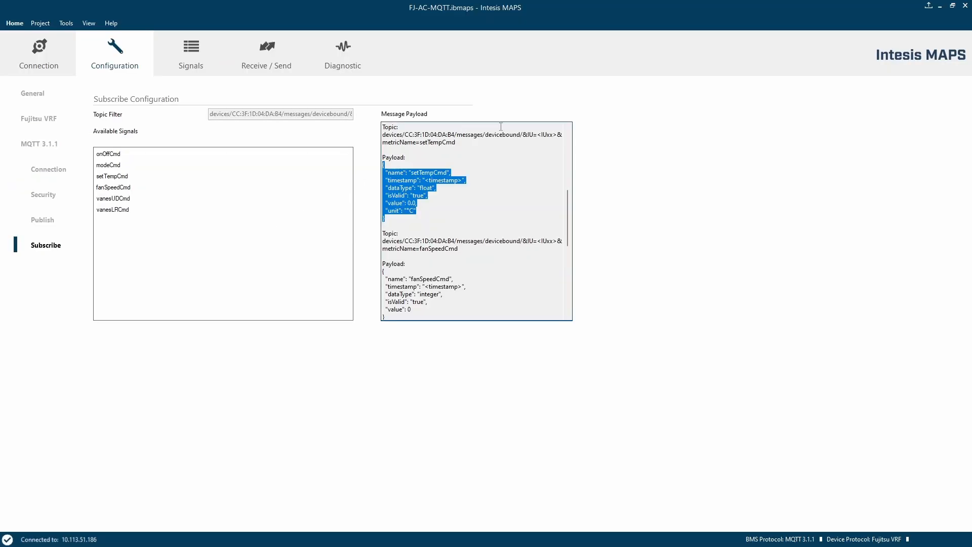
left_click(526, 135)
left_click_drag(527, 135, 538, 146)
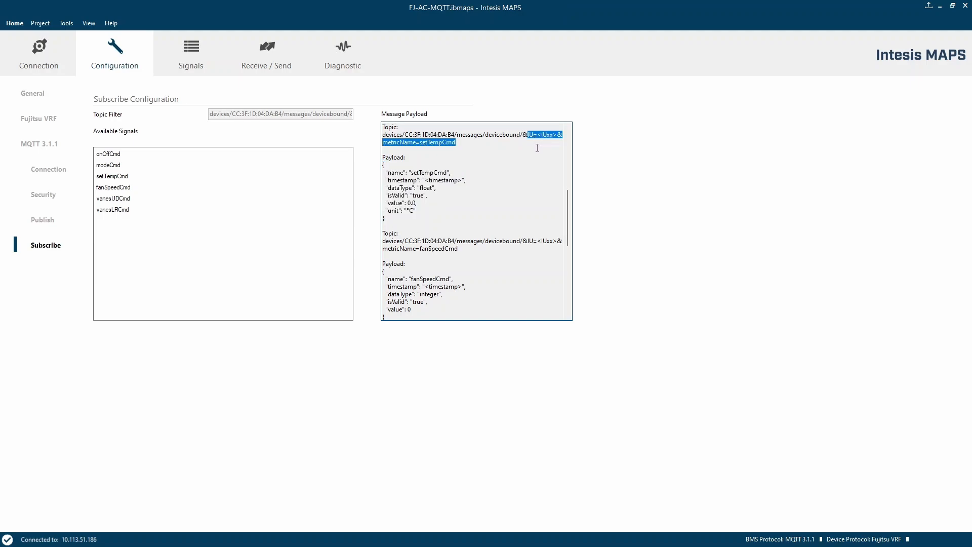
Add a message property with key IU and value IU01.
key("alt+Tab")
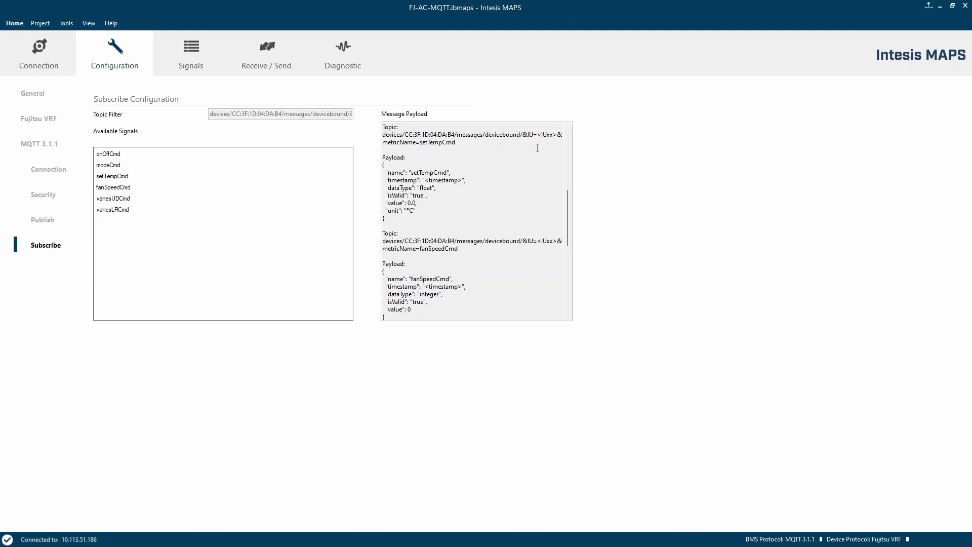
left_click(45, 326)
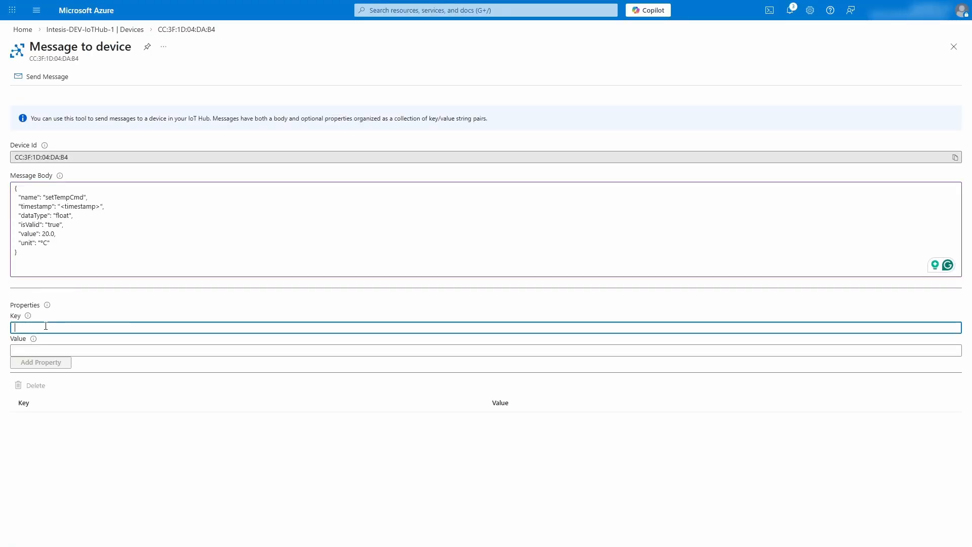
type("IU")
key("Tab")
type("I")
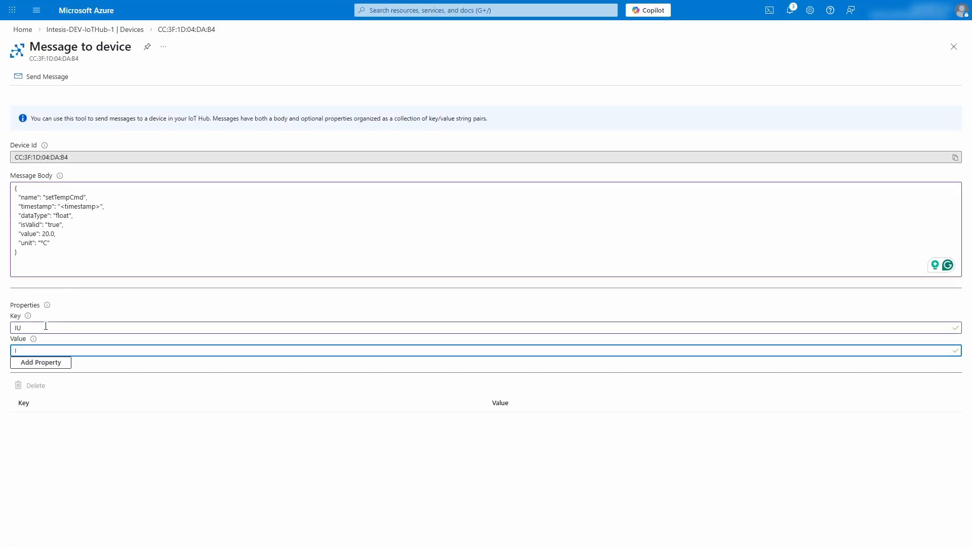
type("U01")
left_click(43, 364)
Add a metricName property with value setTempCmd and send the message to the device.
left_click(43, 329)
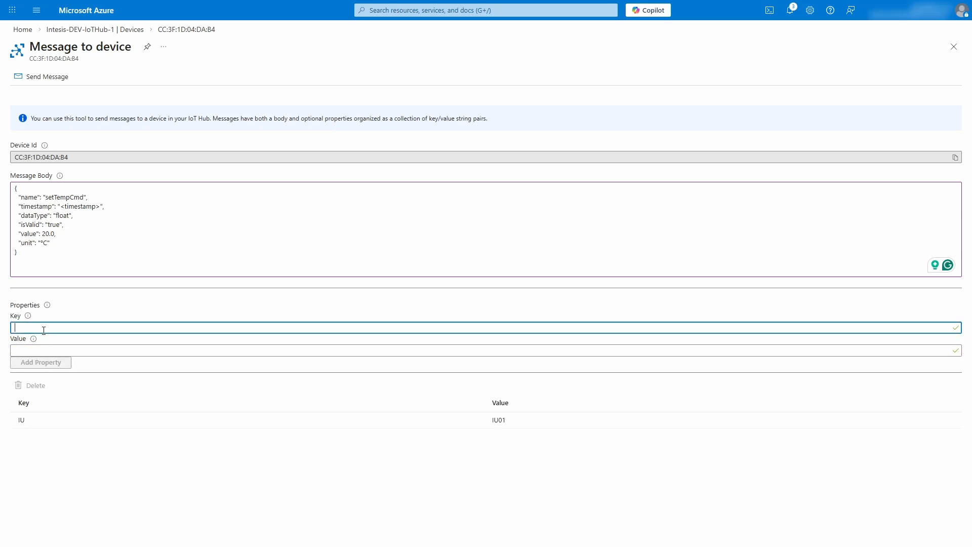
type("metricName")
key("Tab")
type("setT")
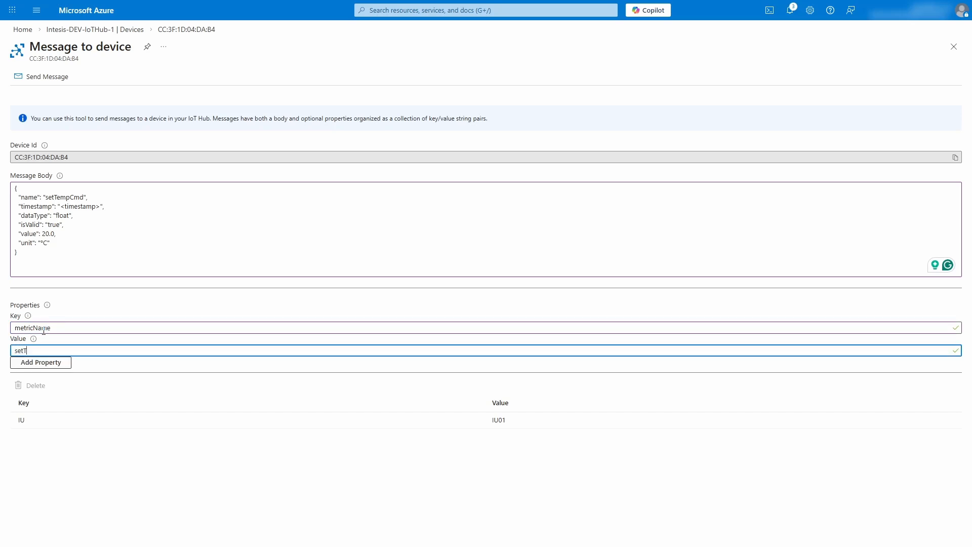
type("empCmd")
key("Tab")
key("Return")
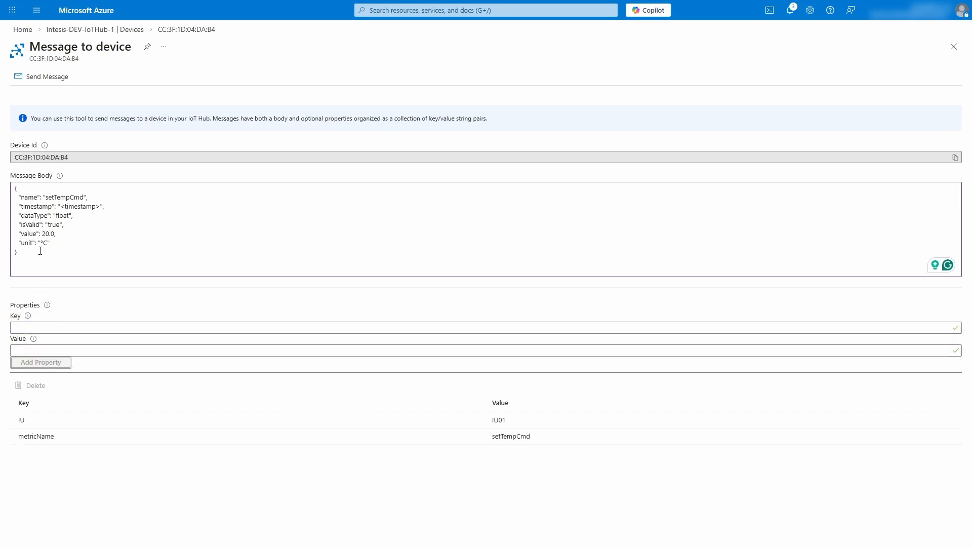
left_click(38, 80)
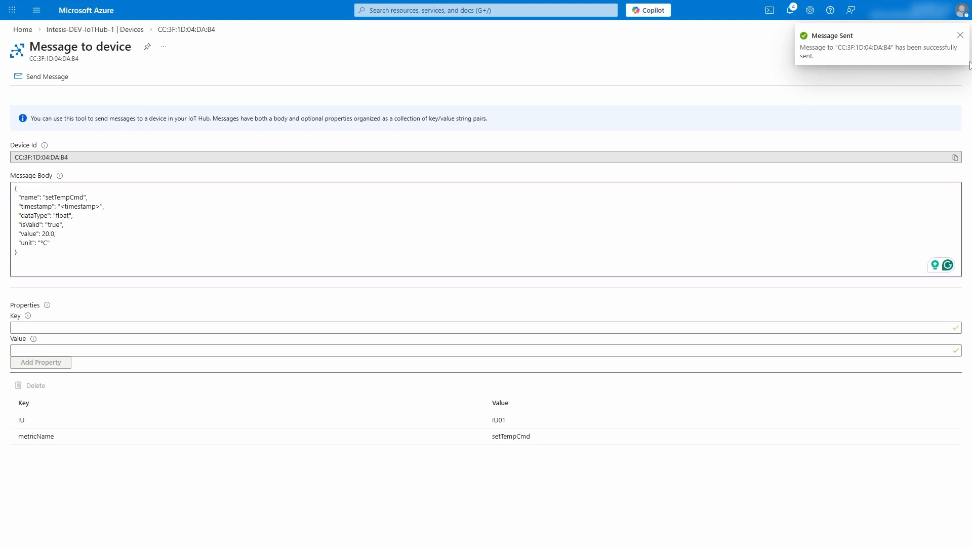
Check the Control Temperature Setpoint signal in the gateway's Diagnostic view.
key("alt+Tab")
left_click(353, 59)
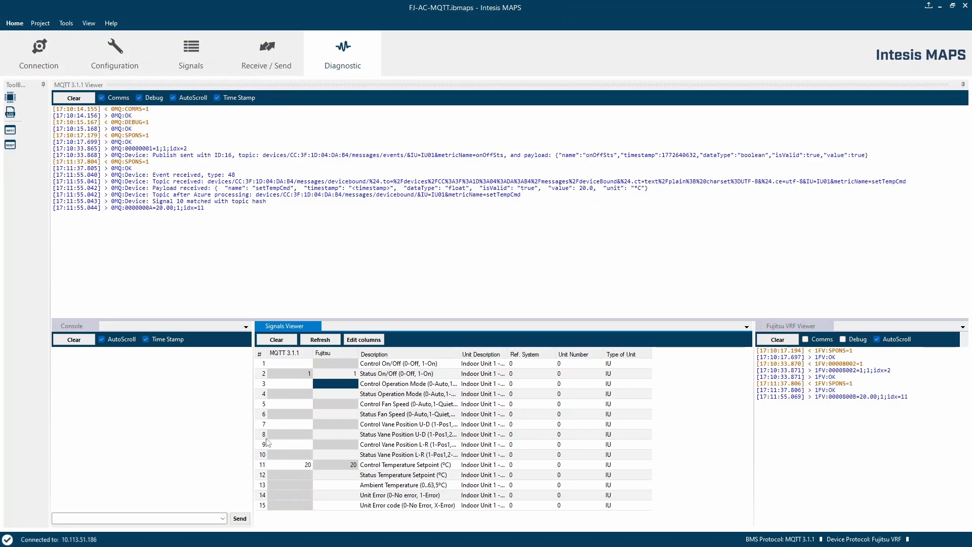
left_click(261, 466)
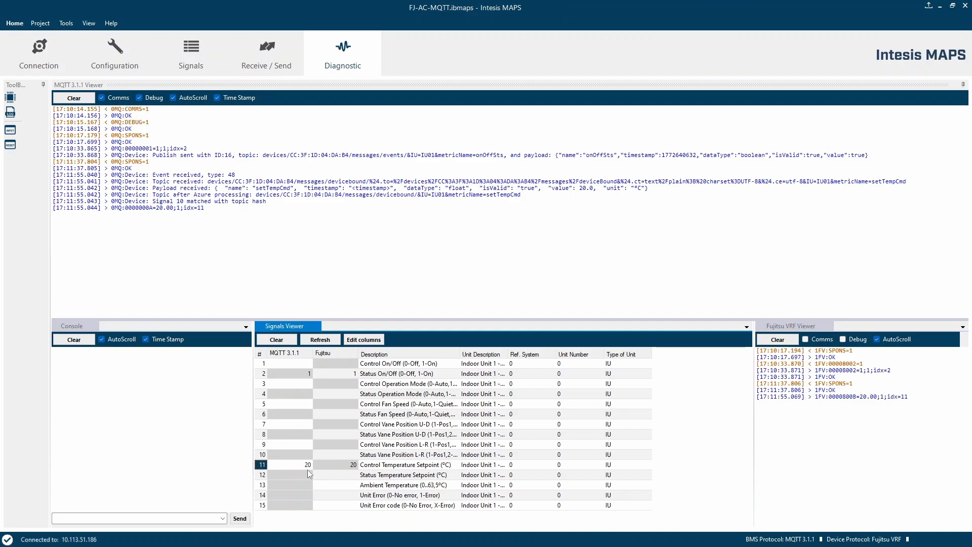